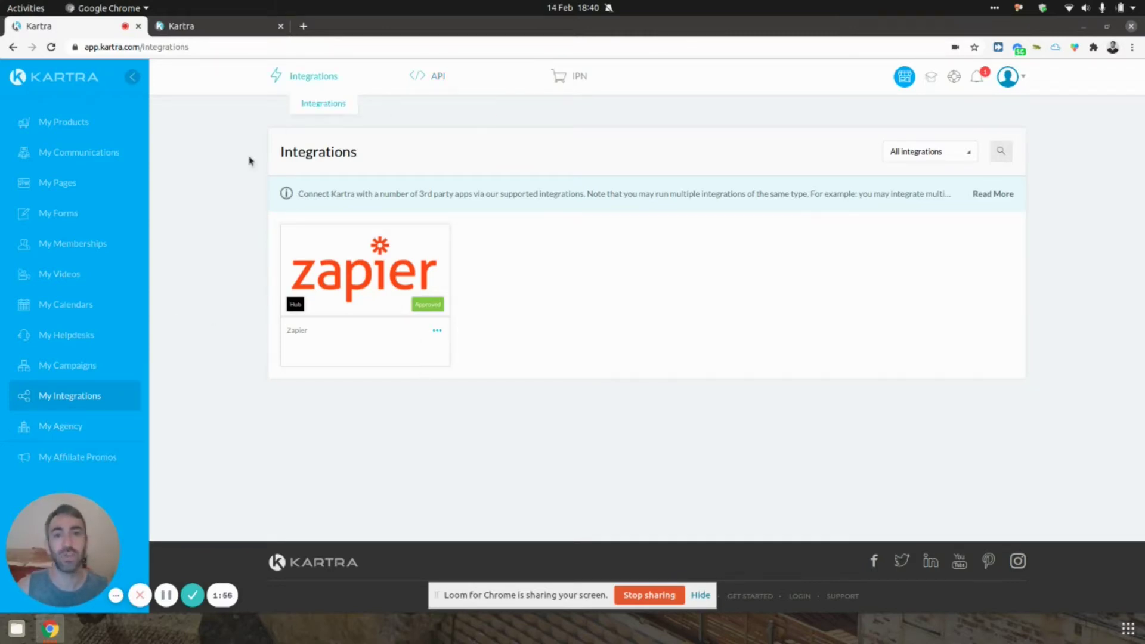
- Check the search term on the Kartra integrations list and switch to the Zapier window with the Add Completed Student to Google Sheets zap
click(1001, 153)
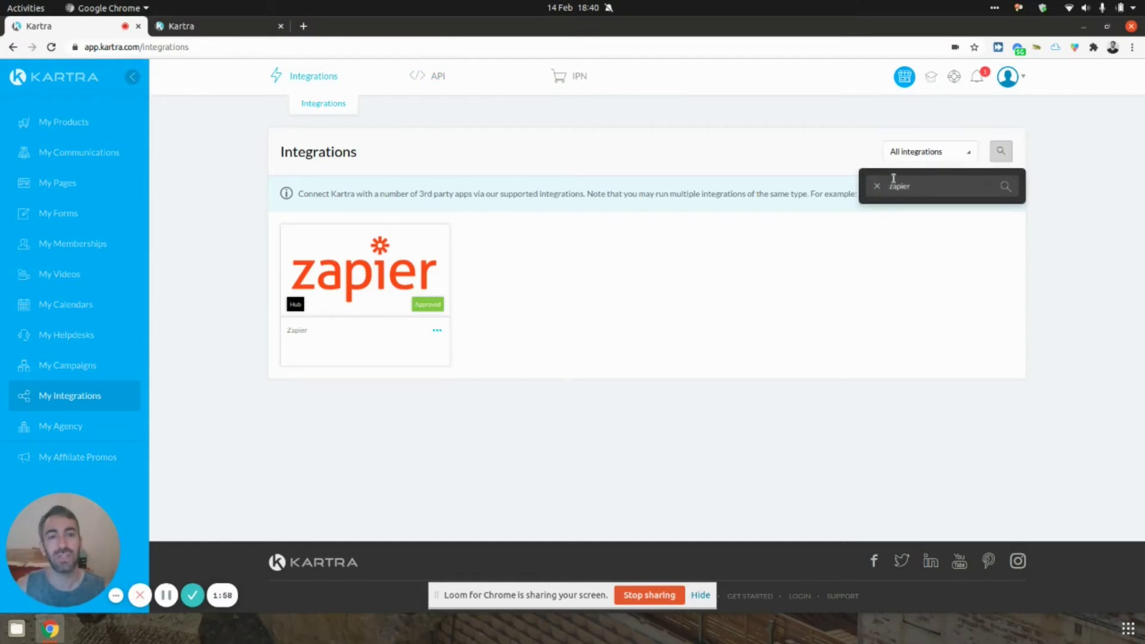
click(763, 295)
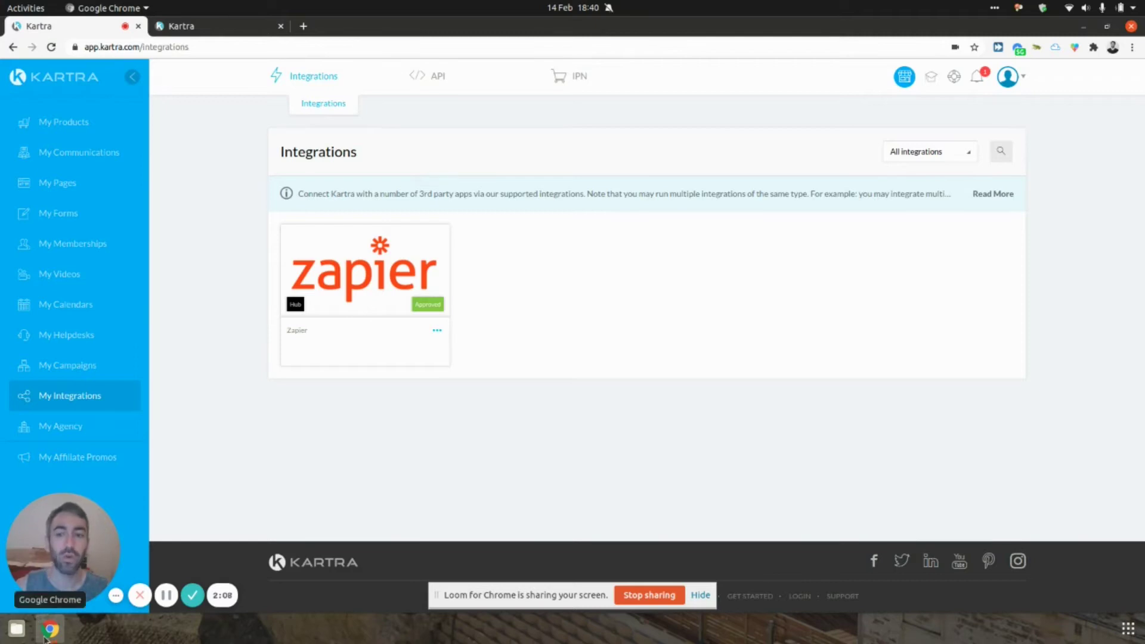
click(48, 630)
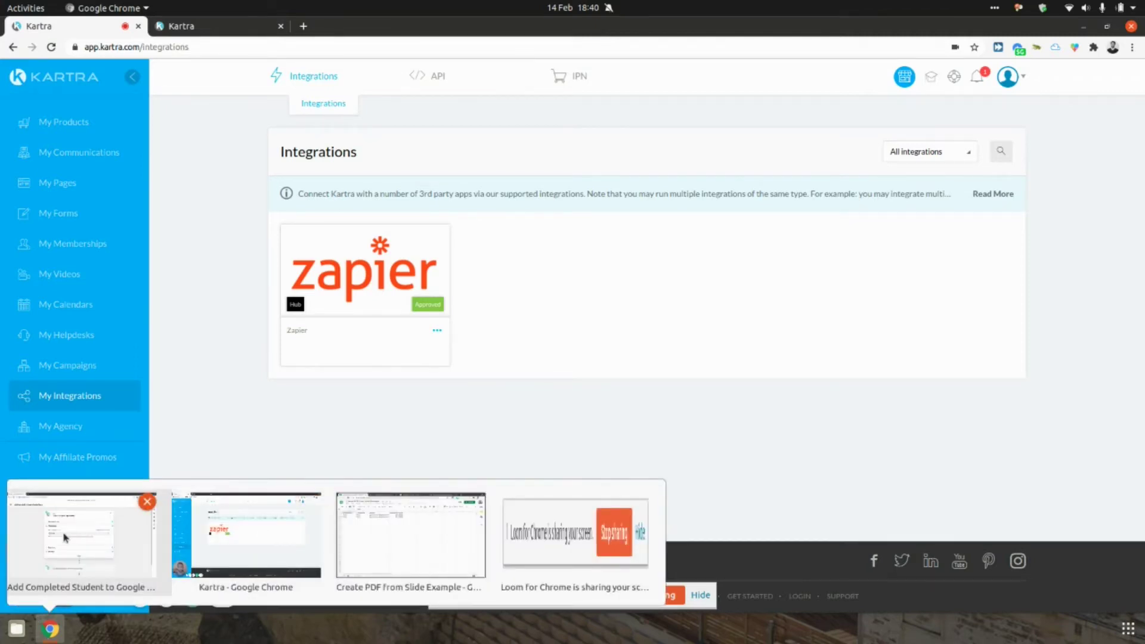
click(80, 533)
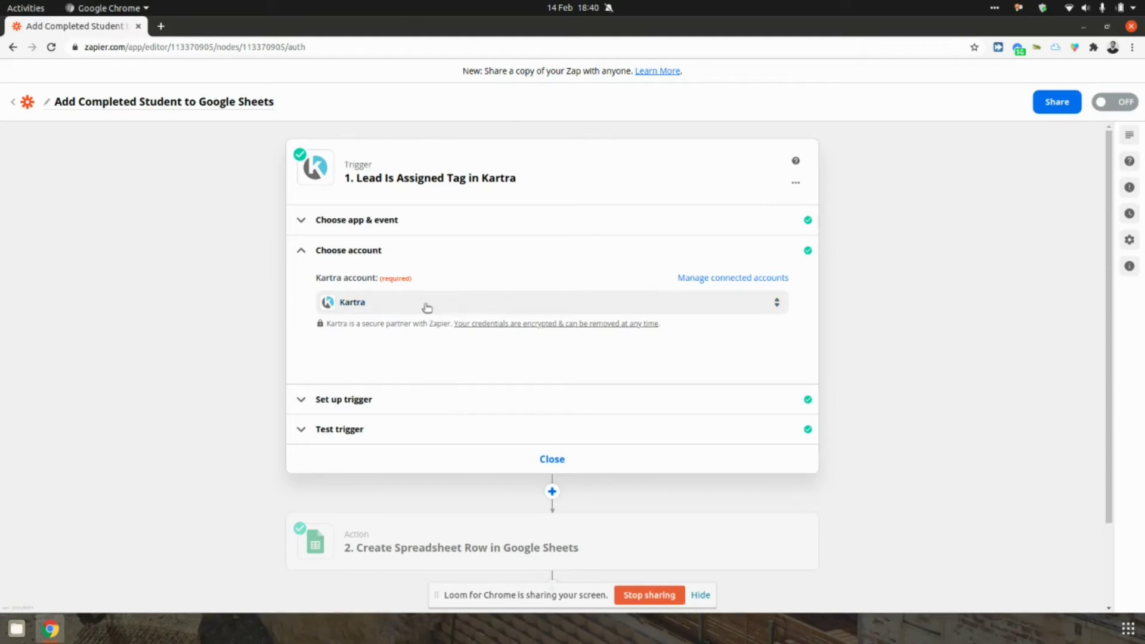
- Open the trigger setup of the Lead Is Assigned Tag in Kartra step to review its tag category and tag
scroll(393, 330, down, 2)
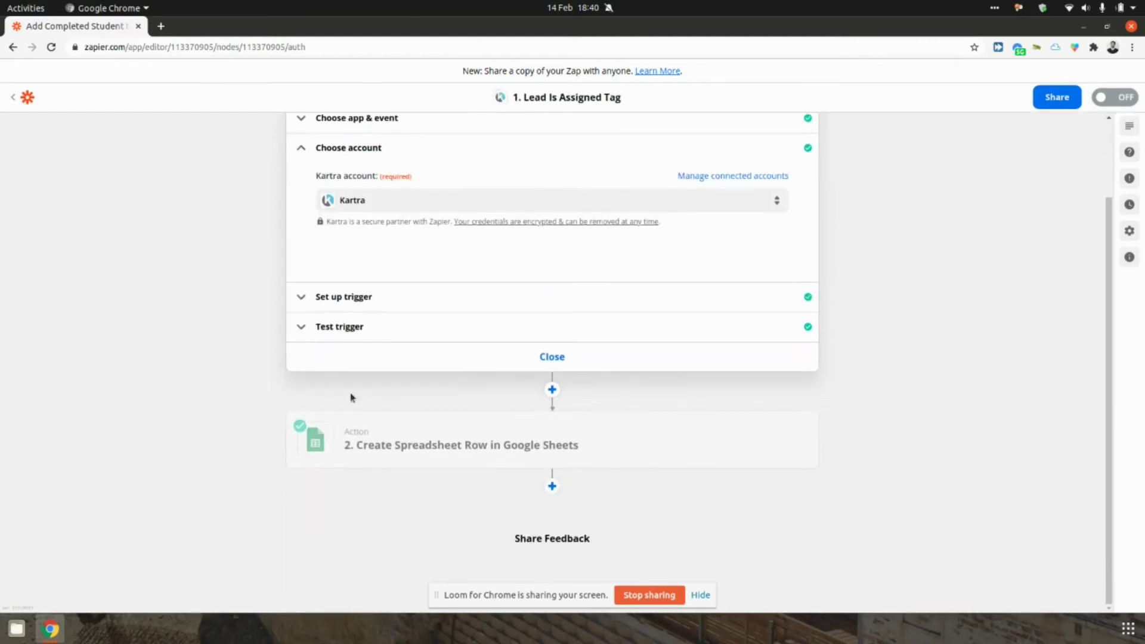
scroll(453, 437, up, 2)
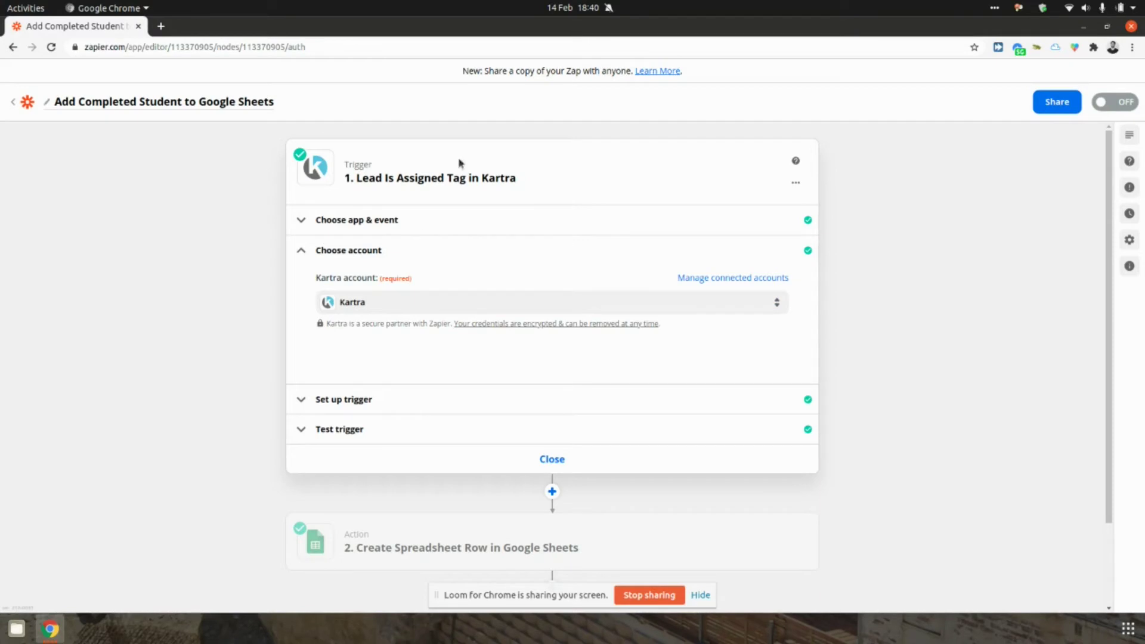
click(400, 404)
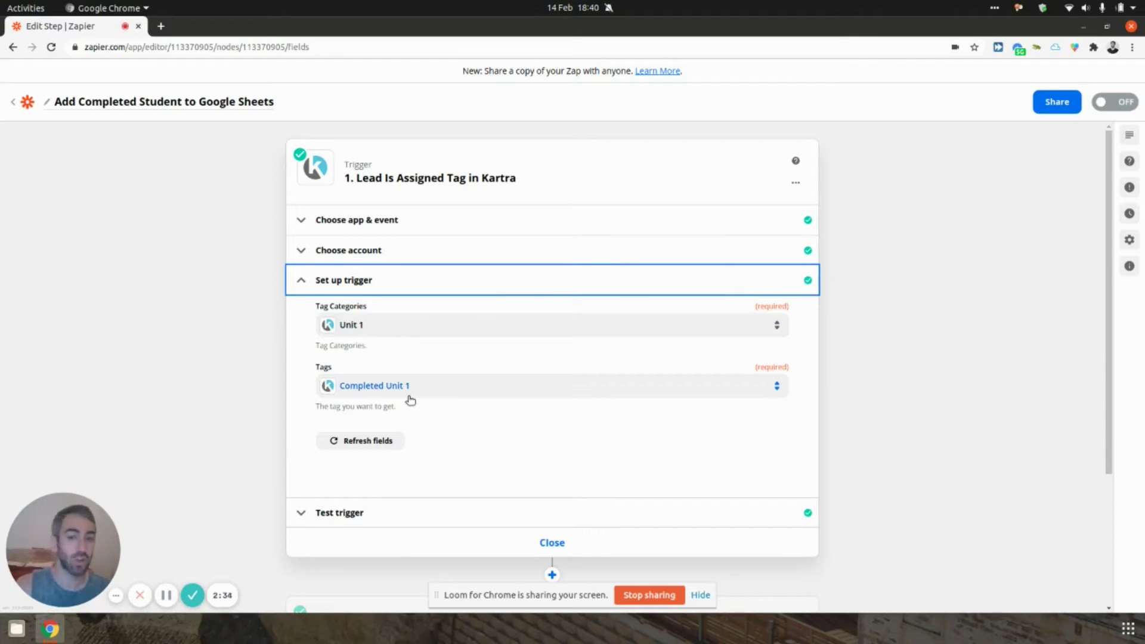
- Open the trigger's test section and examine the lead fields in the Assign Tag A sample, including name and email
scroll(393, 429, down, 1)
click(388, 445)
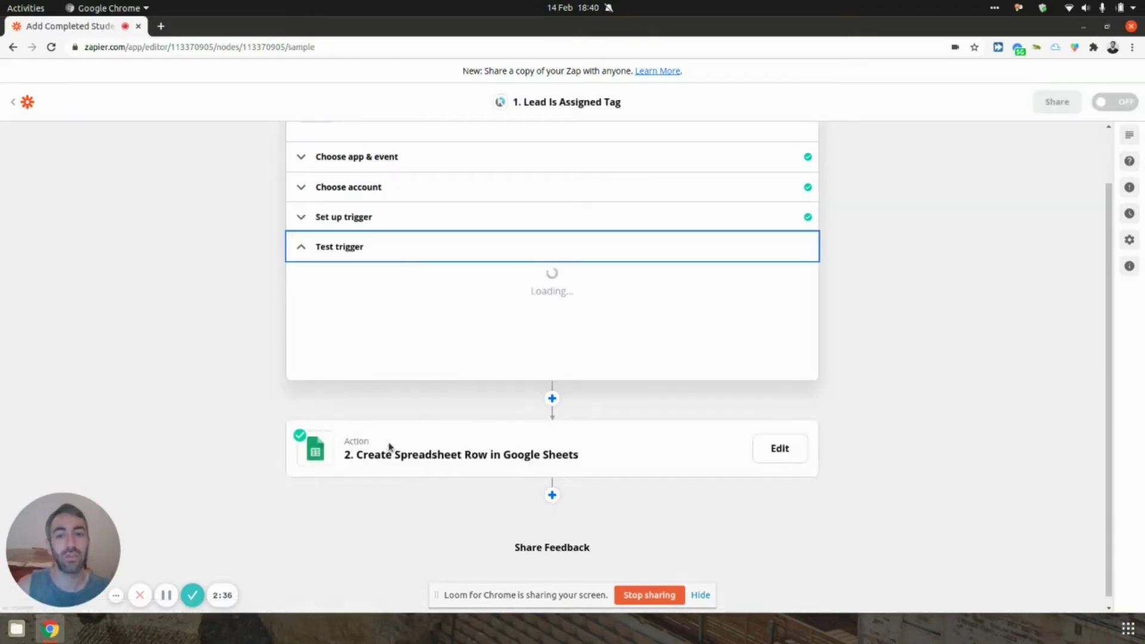
scroll(396, 364, down, 3)
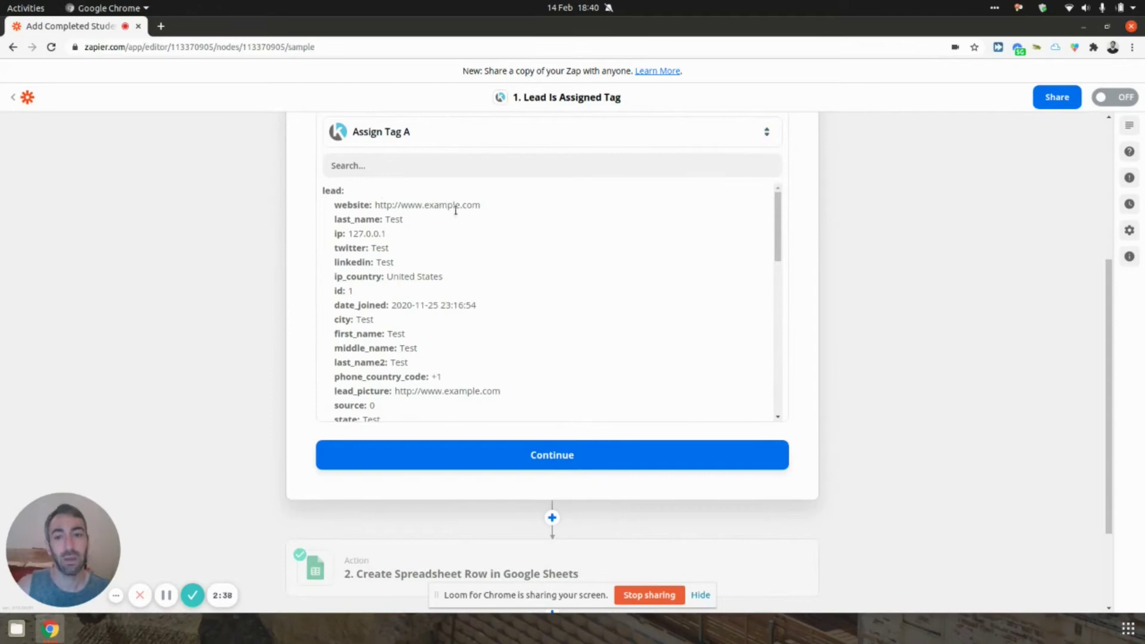
drag(352, 204, 471, 216)
click(422, 246)
double_click(353, 219)
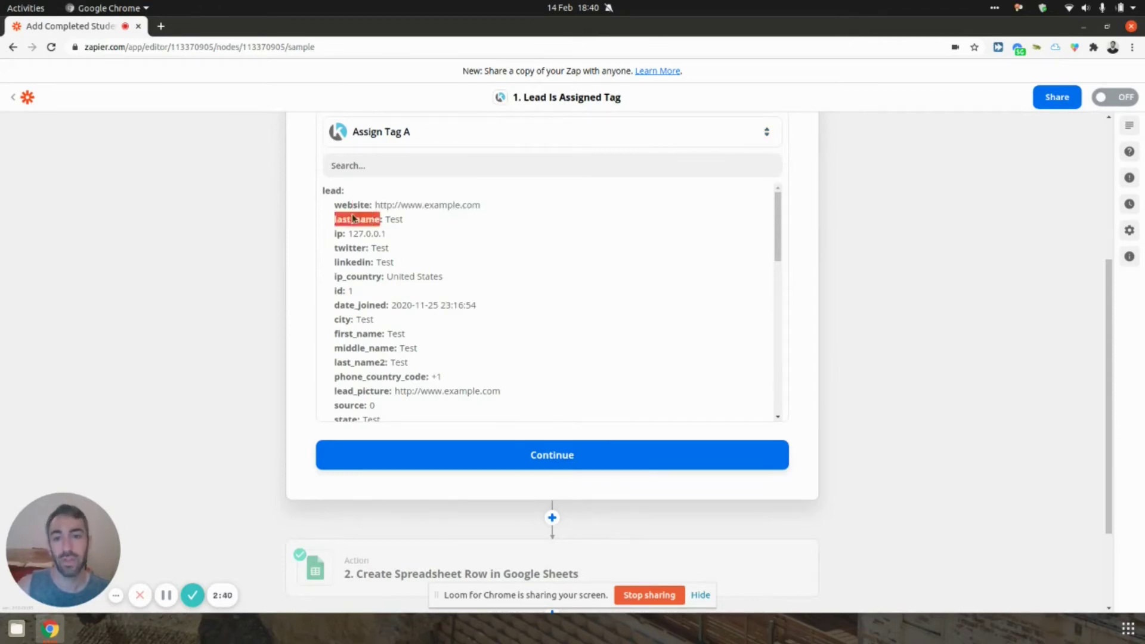
click(352, 219)
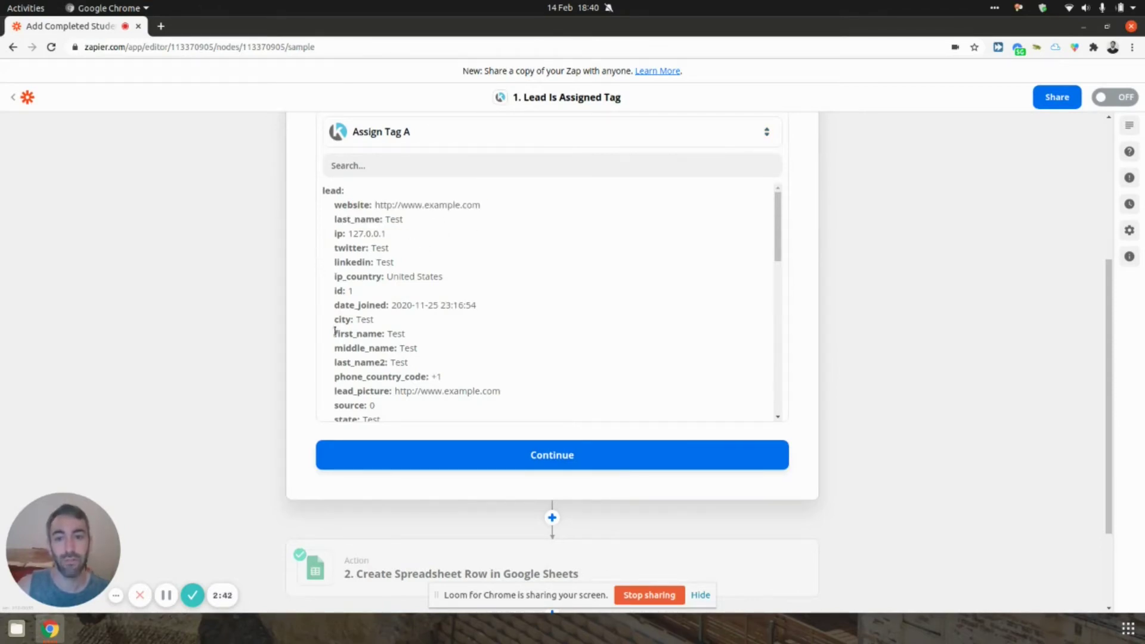
scroll(444, 285, down, 2)
scroll(443, 287, down, 1)
double_click(465, 342)
click(466, 343)
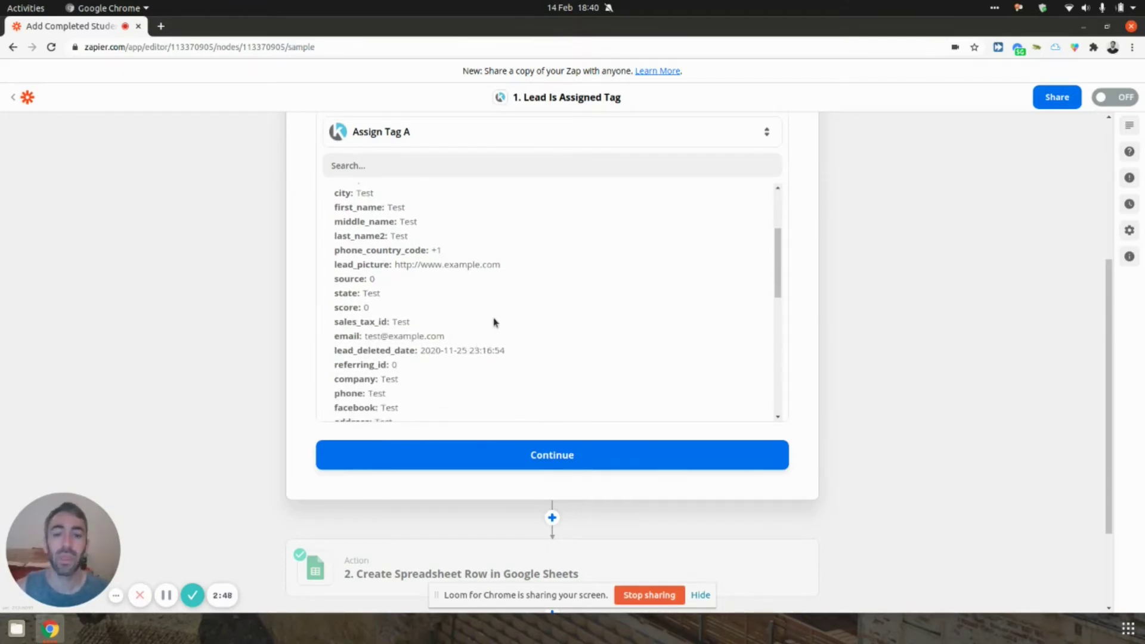
scroll(490, 320, down, 2)
scroll(278, 328, down, 2)
- Review the spreadsheet, worksheet and column mappings of the Create Spreadsheet Row action, and return to the Kartra trigger step
click(558, 425)
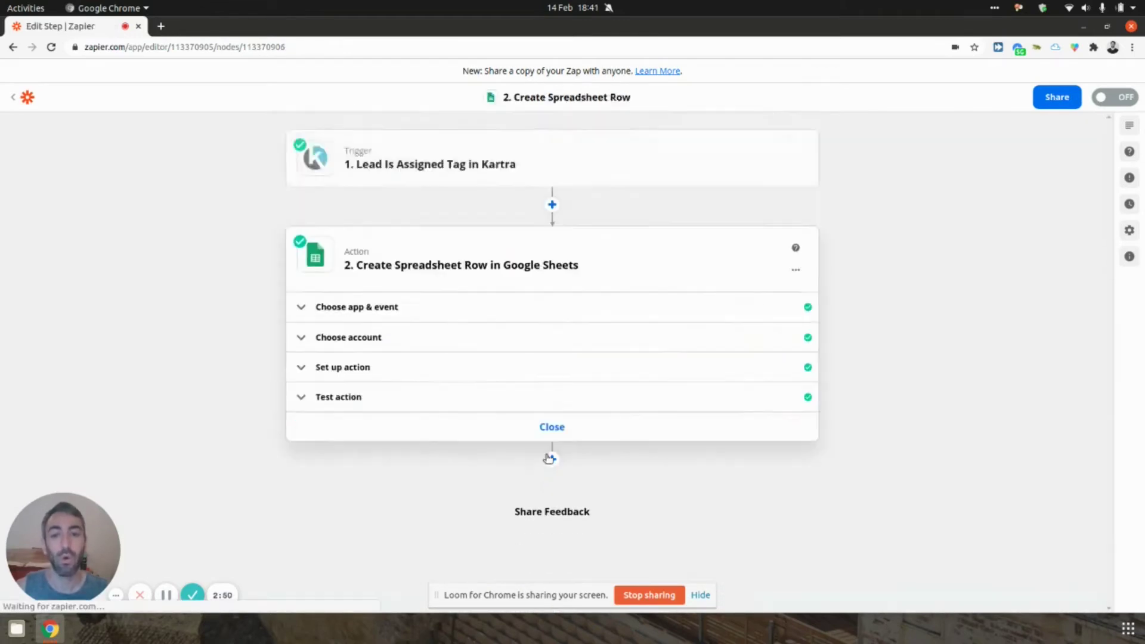
click(376, 374)
scroll(376, 374, down, 6)
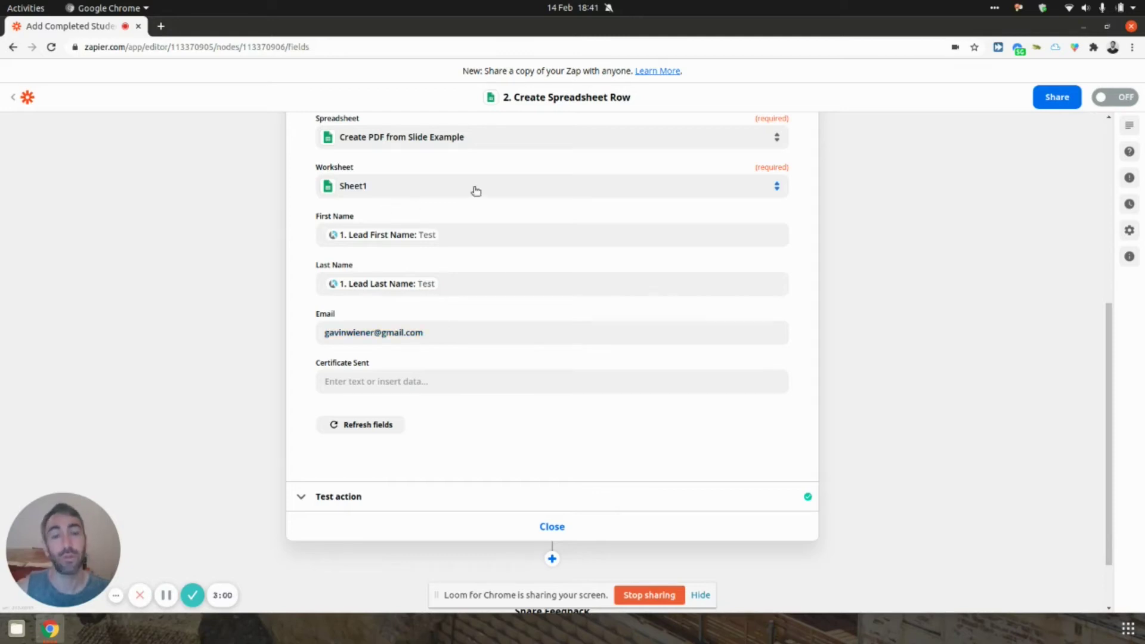
scroll(254, 459, up, 3)
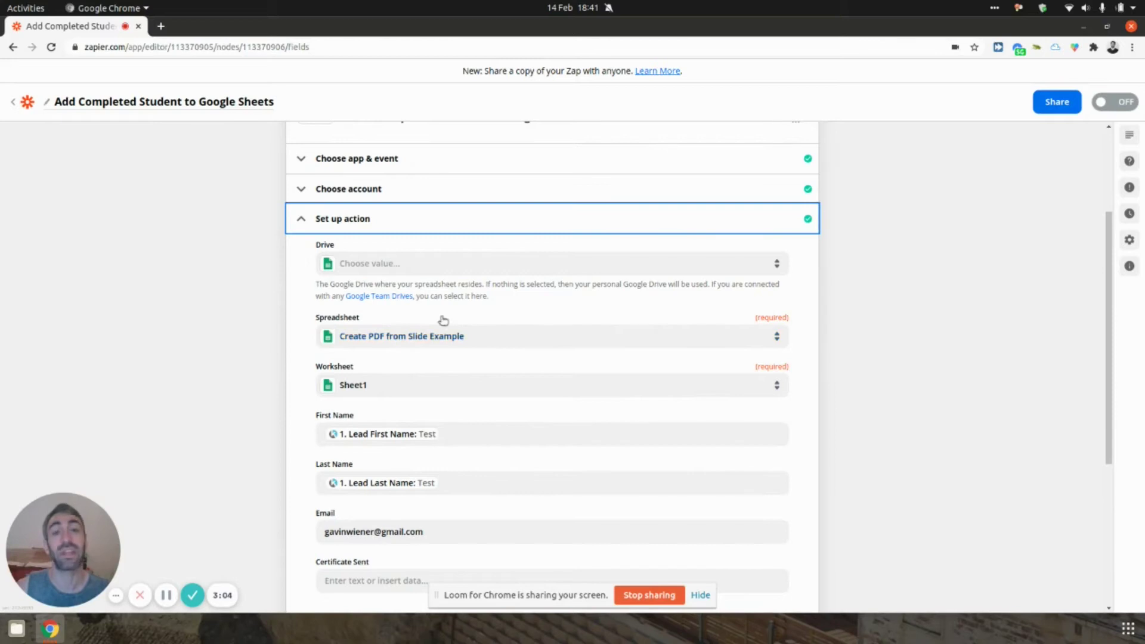
scroll(340, 375, up, 3)
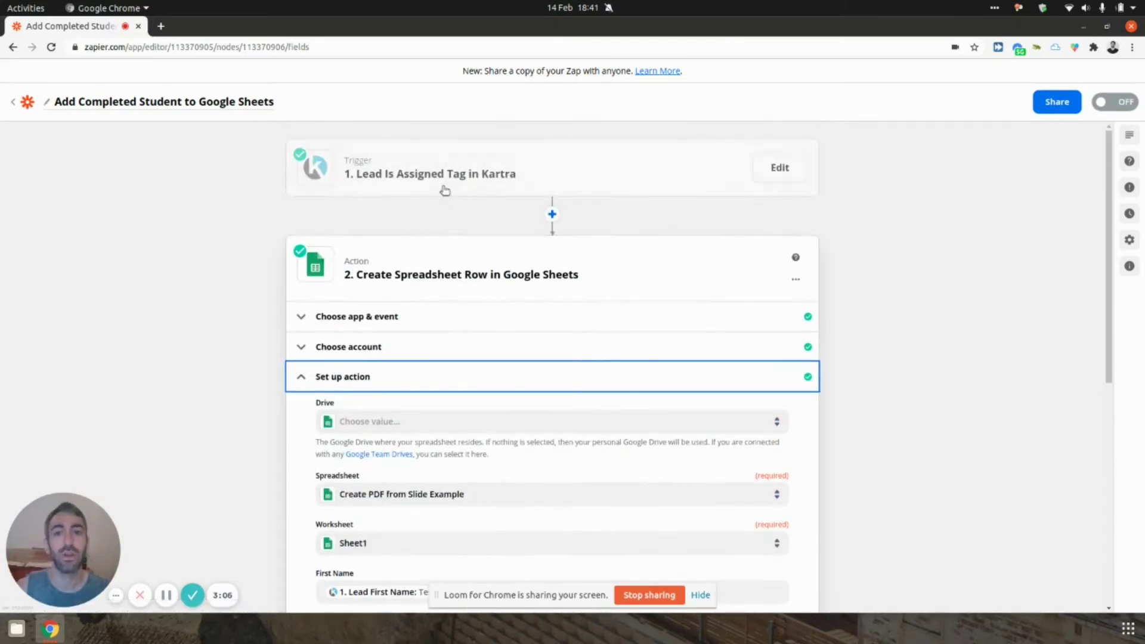
click(452, 174)
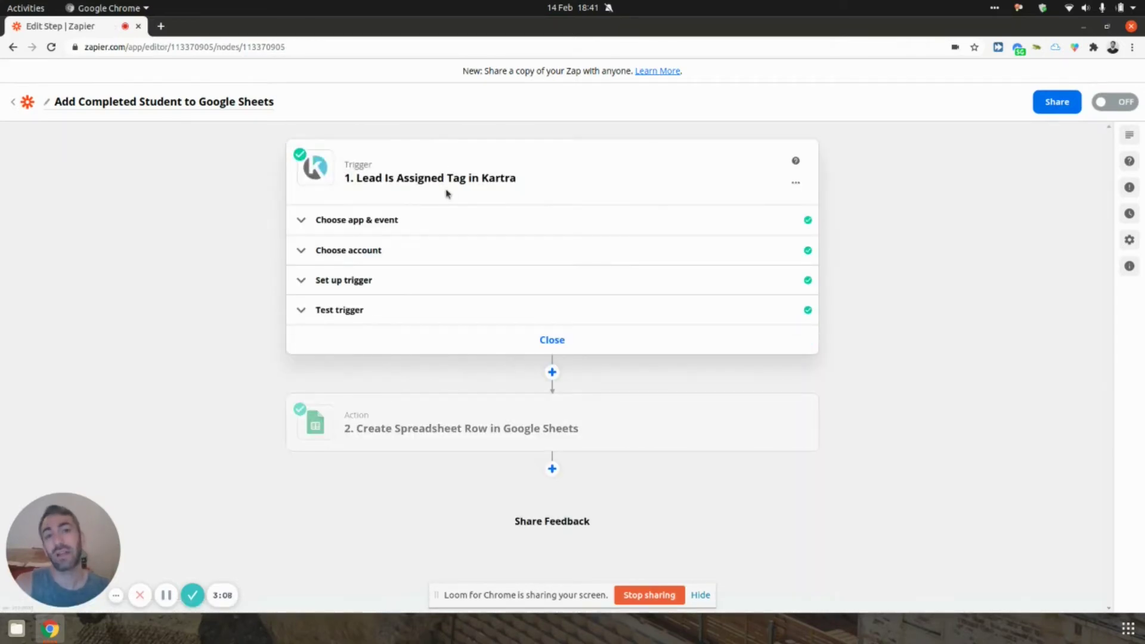
- Switch back to the Kartra window and show its Automations page
click(51, 628)
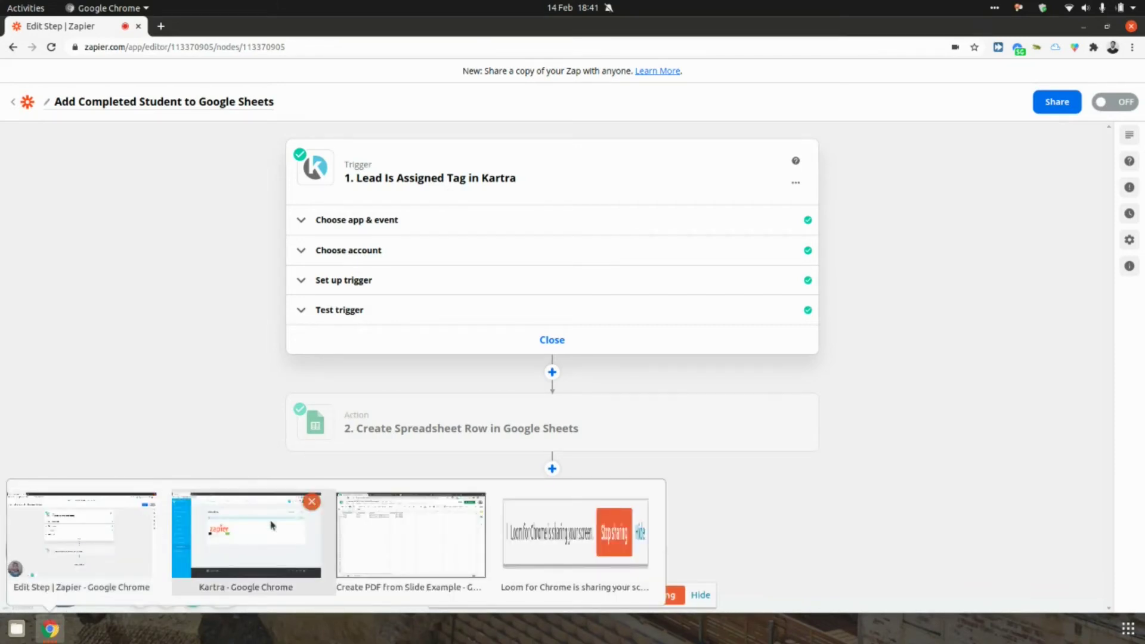
click(257, 548)
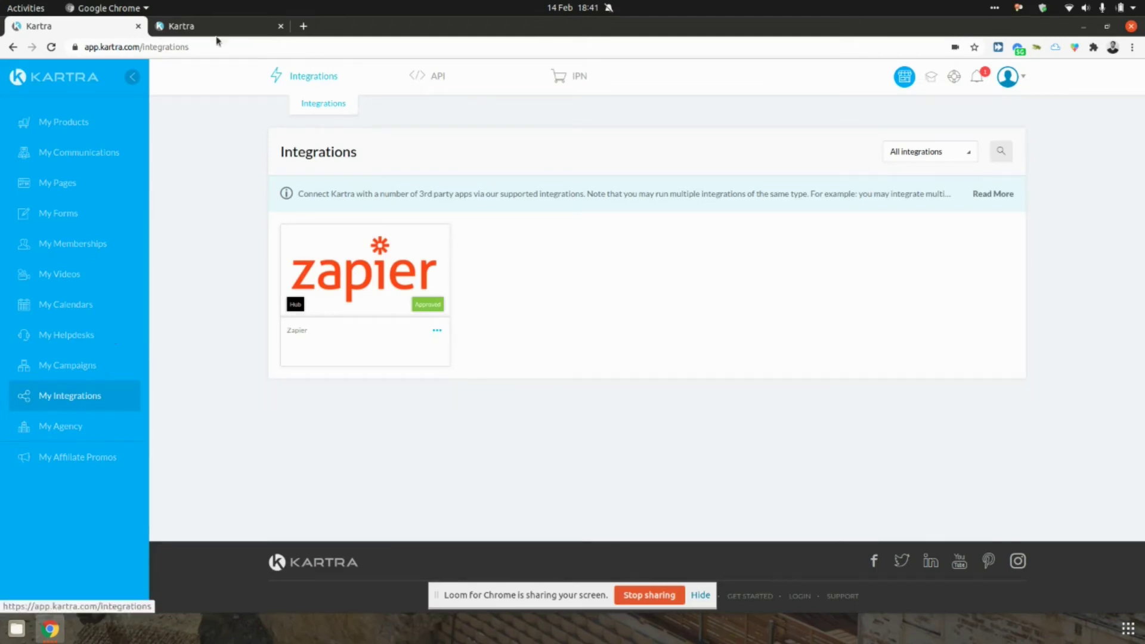
click(196, 33)
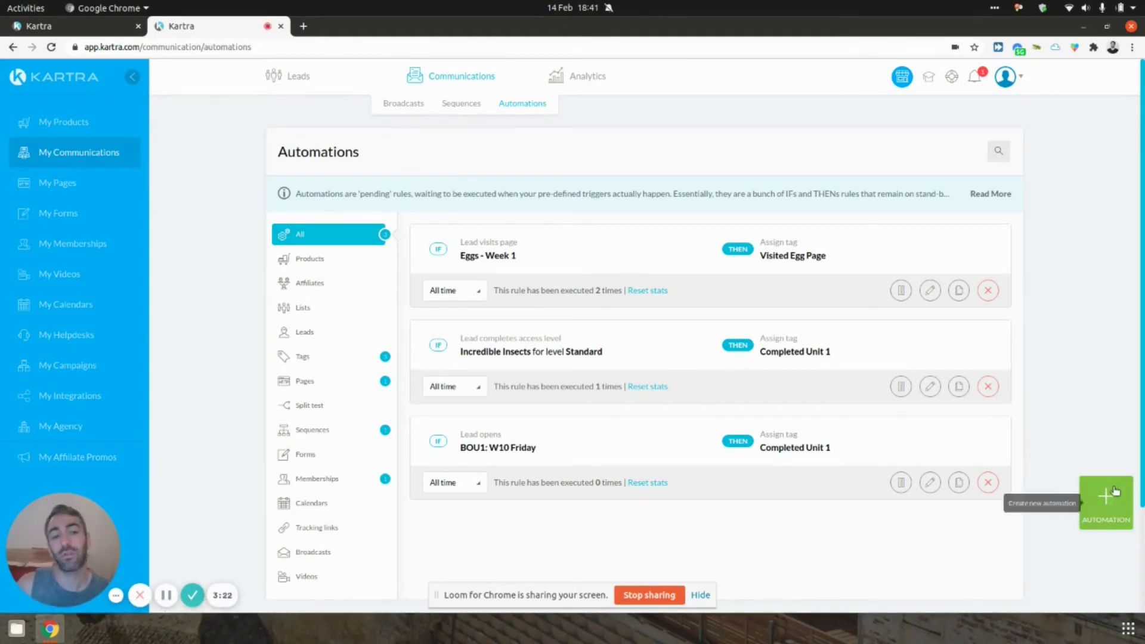
- Start a new automation and choose "Lead completes access level" as its IF condition
click(1104, 500)
click(502, 192)
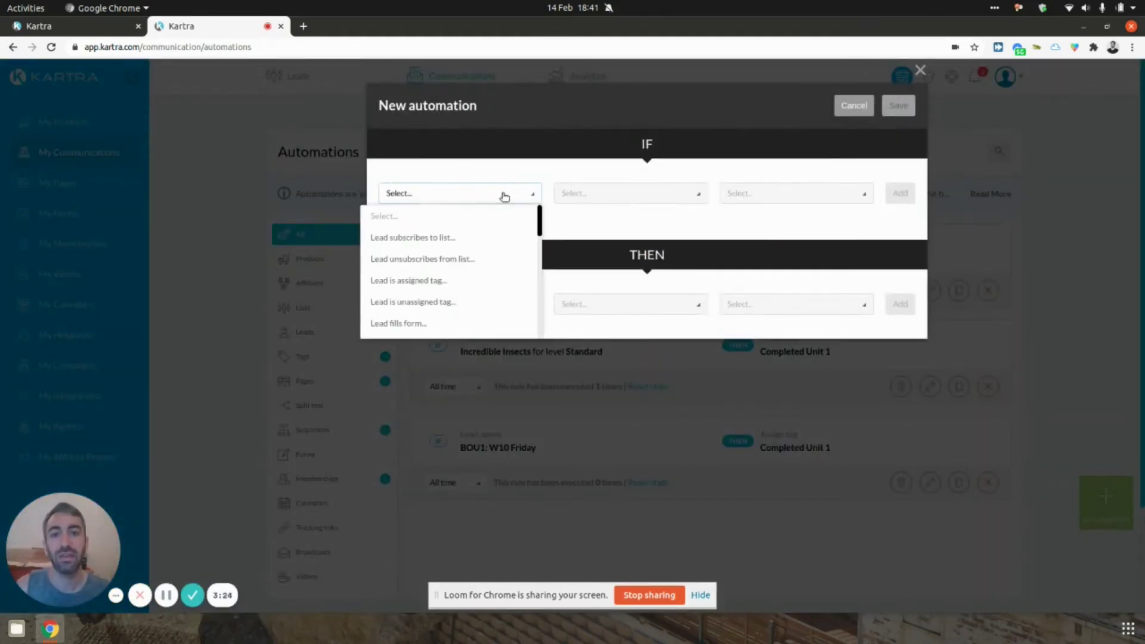
scroll(465, 263, down, 4)
scroll(470, 265, down, 2)
scroll(470, 265, up, 3)
scroll(468, 261, up, 2)
scroll(466, 257, down, 10)
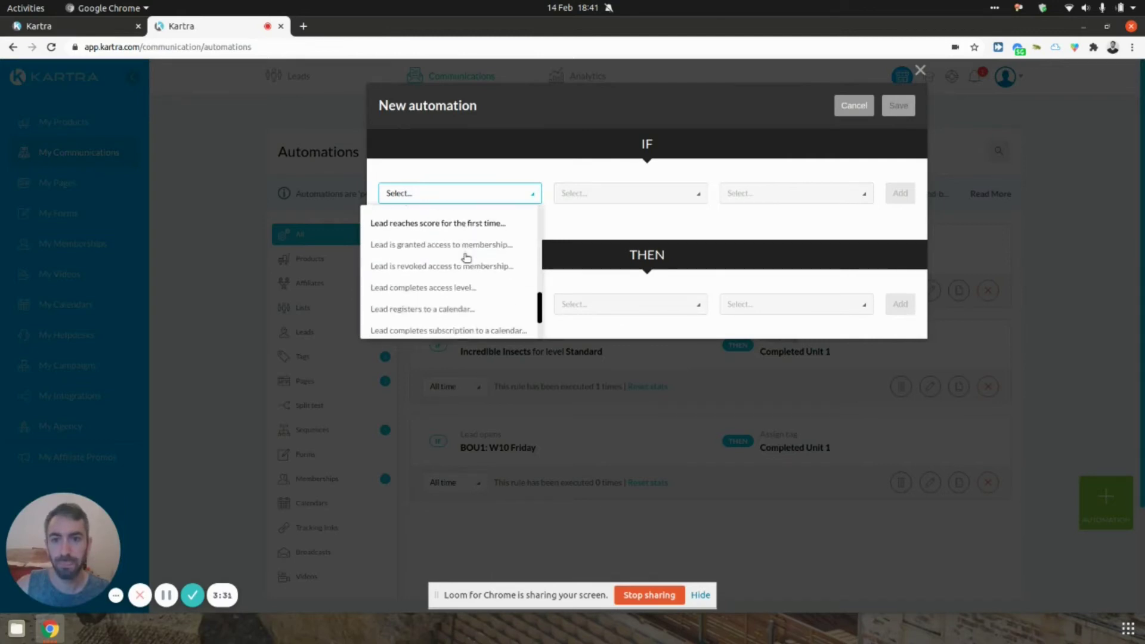
click(464, 288)
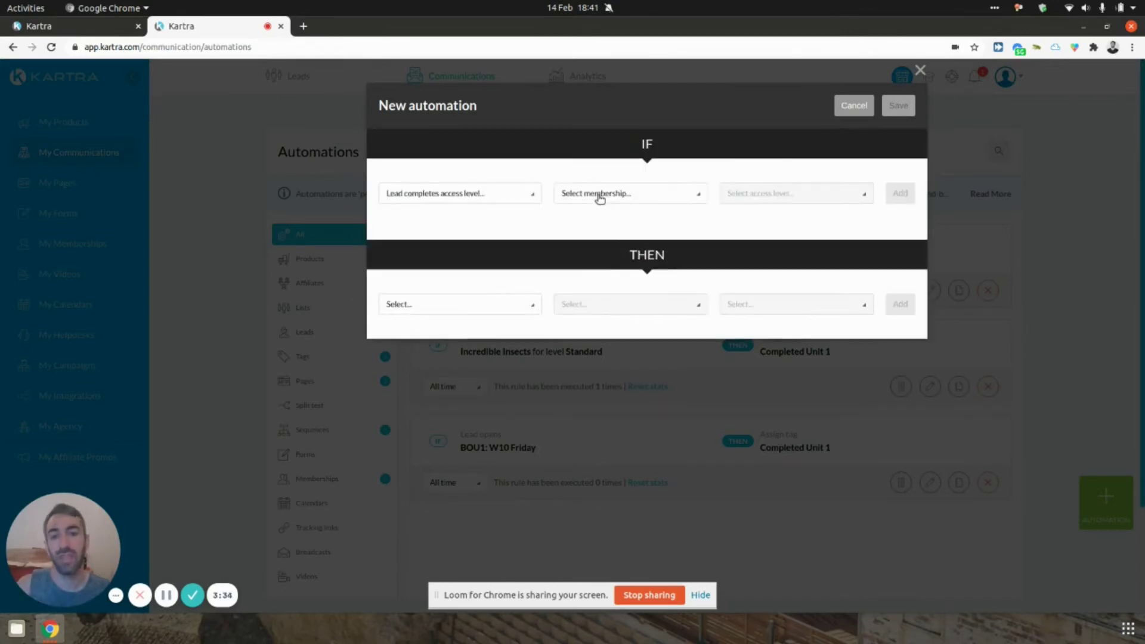
- Add the condition for the Incredible Insects membership with Any access level, and choose "Assign tag" as the THEN action
click(601, 199)
click(606, 239)
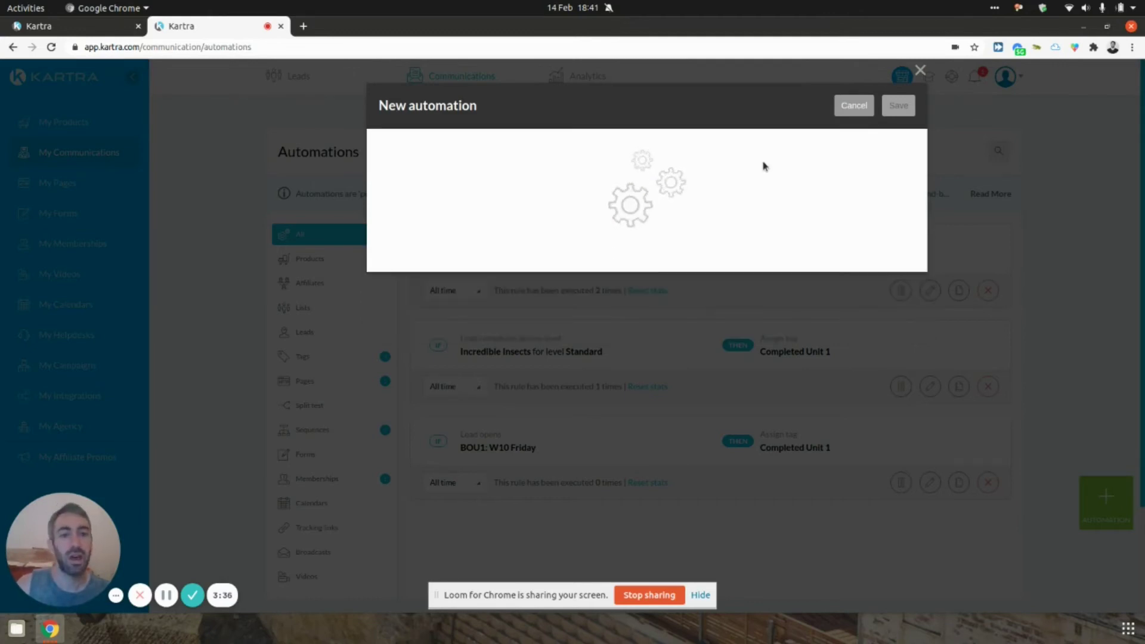
click(777, 196)
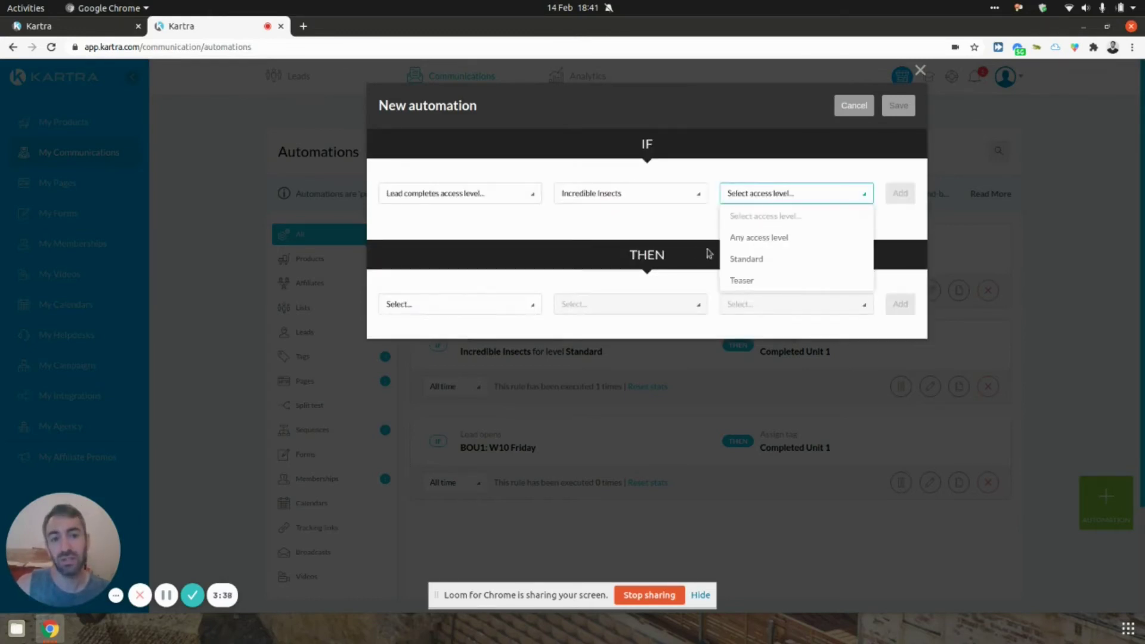
click(754, 241)
click(899, 195)
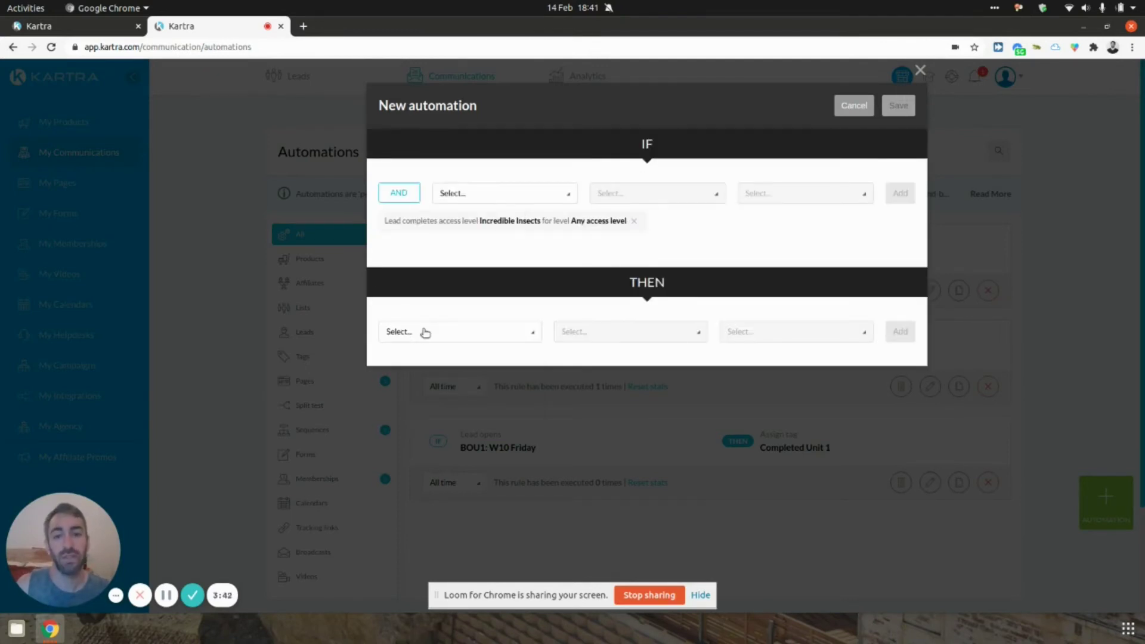
click(425, 333)
click(442, 416)
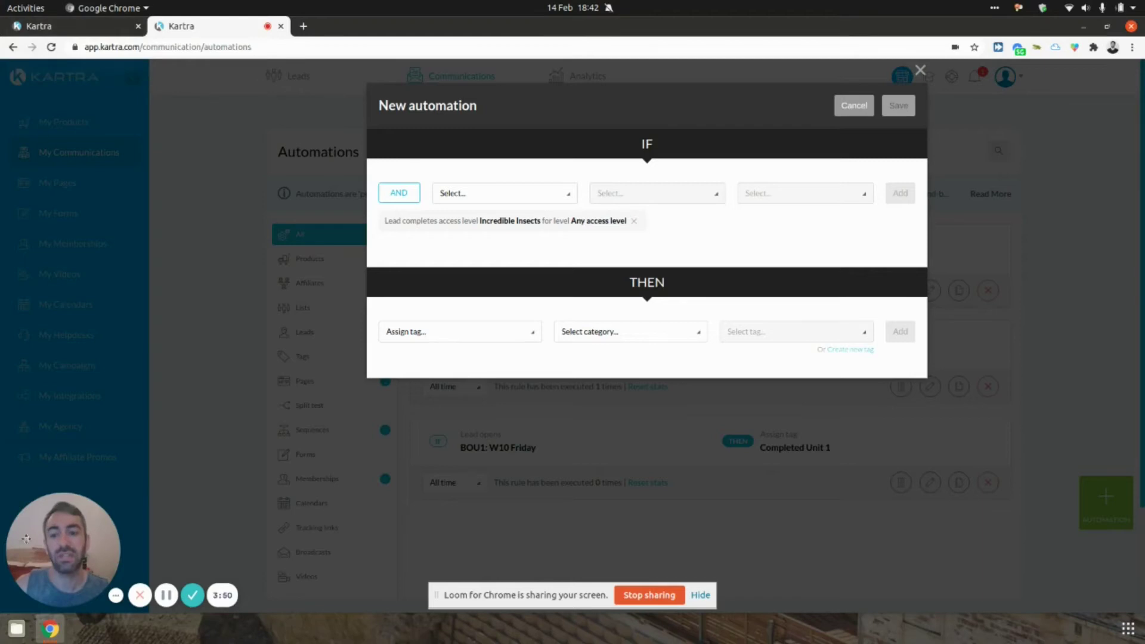
- Switch to the Zapier window and review the tag category and tag in the Kartra trigger's setup
click(51, 629)
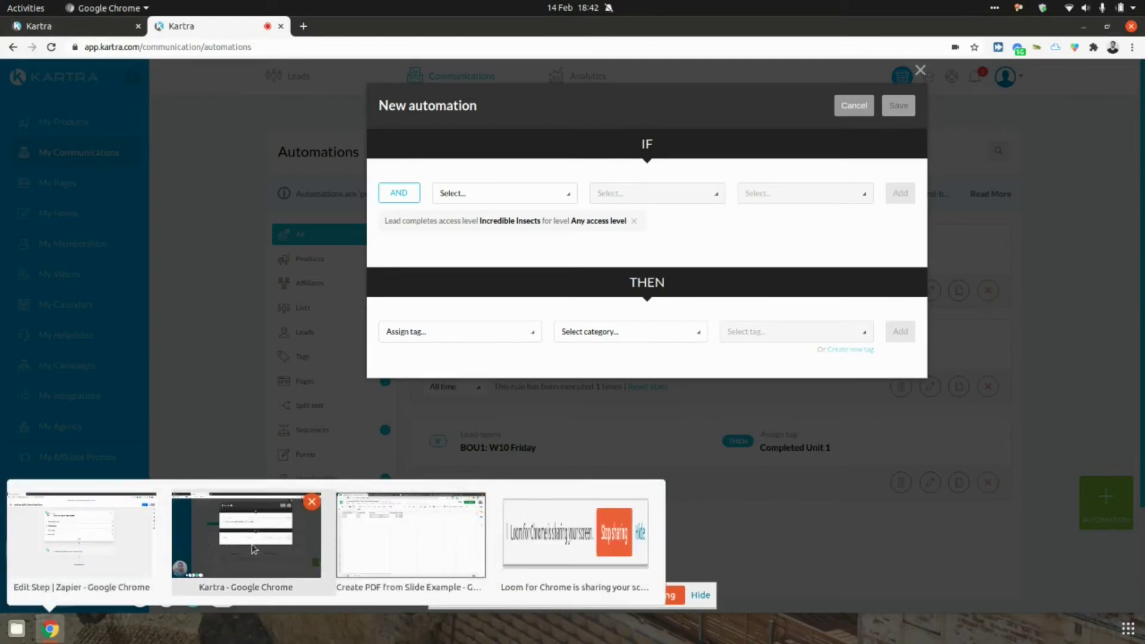
click(96, 536)
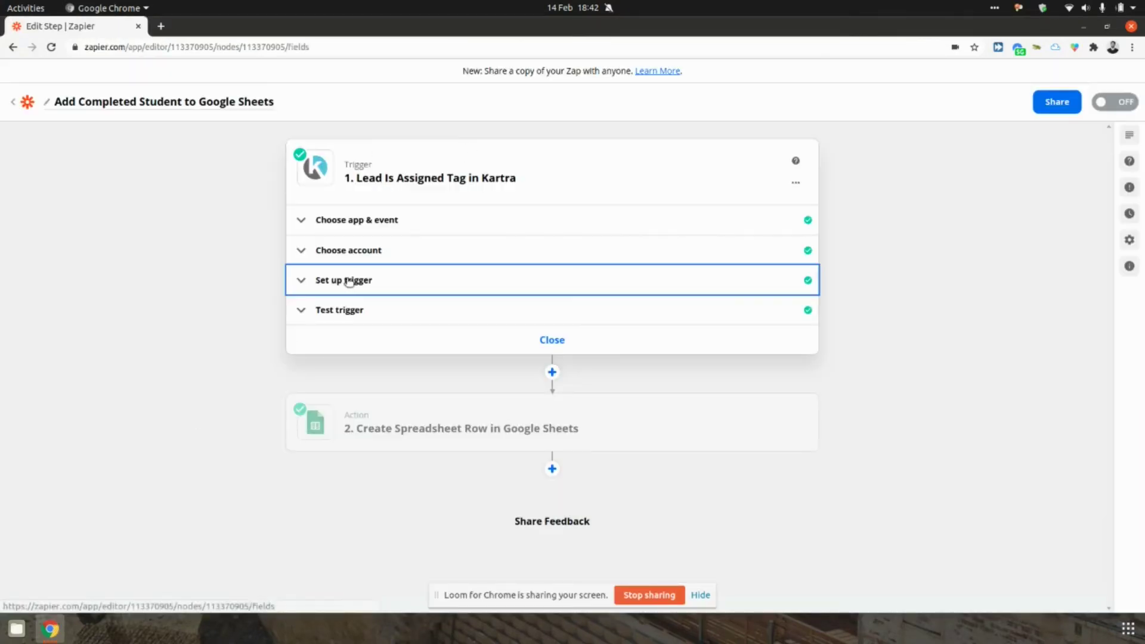
click(349, 280)
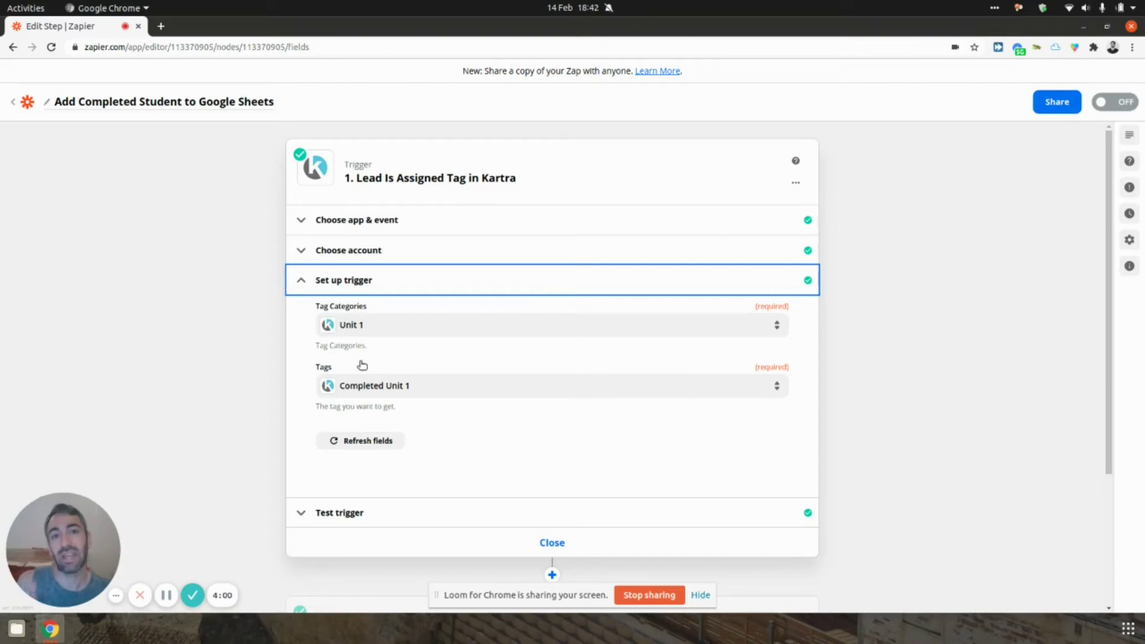
scroll(314, 391, down, 5)
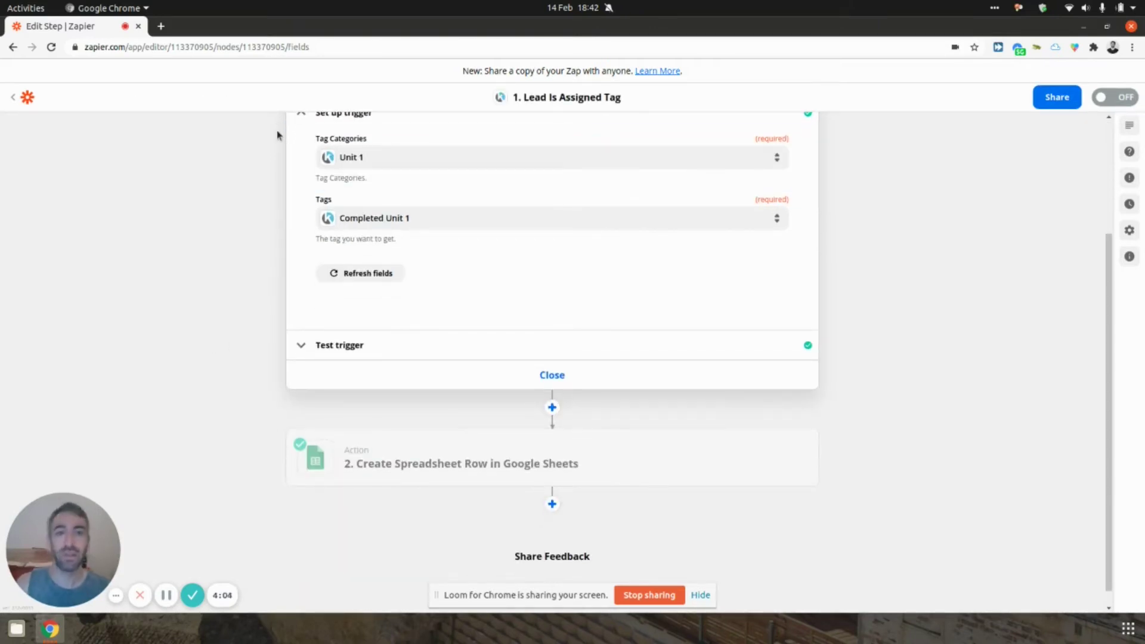
- Switch to the Gmail message congratulating on finishing Unit 1 and preview its attached certificate, "Test copy of template.pdf"
click(59, 632)
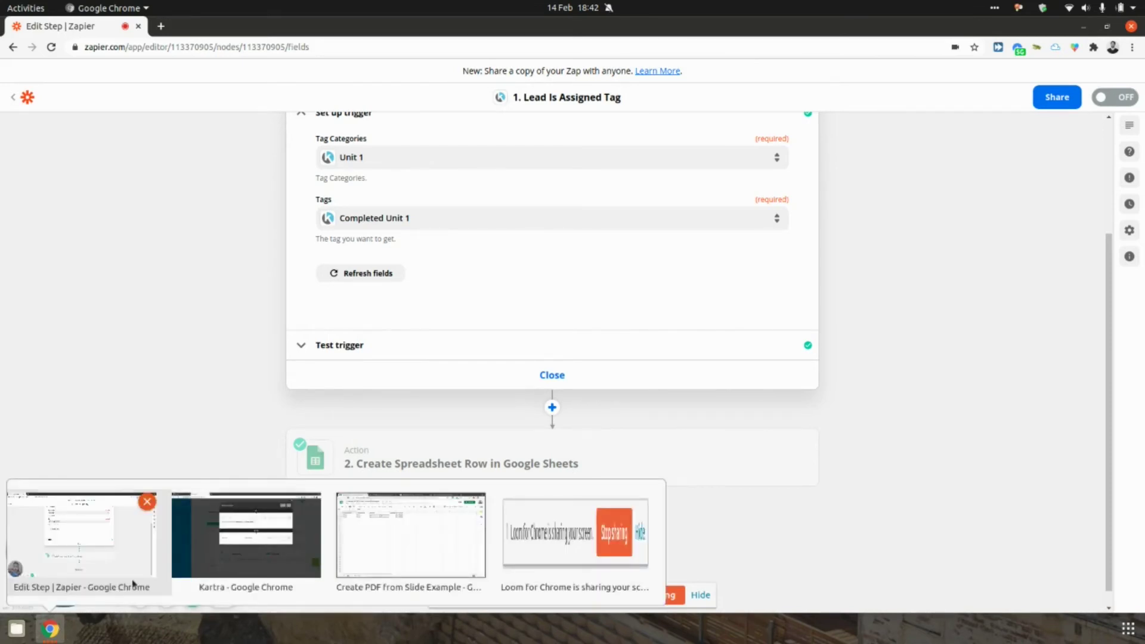
click(365, 537)
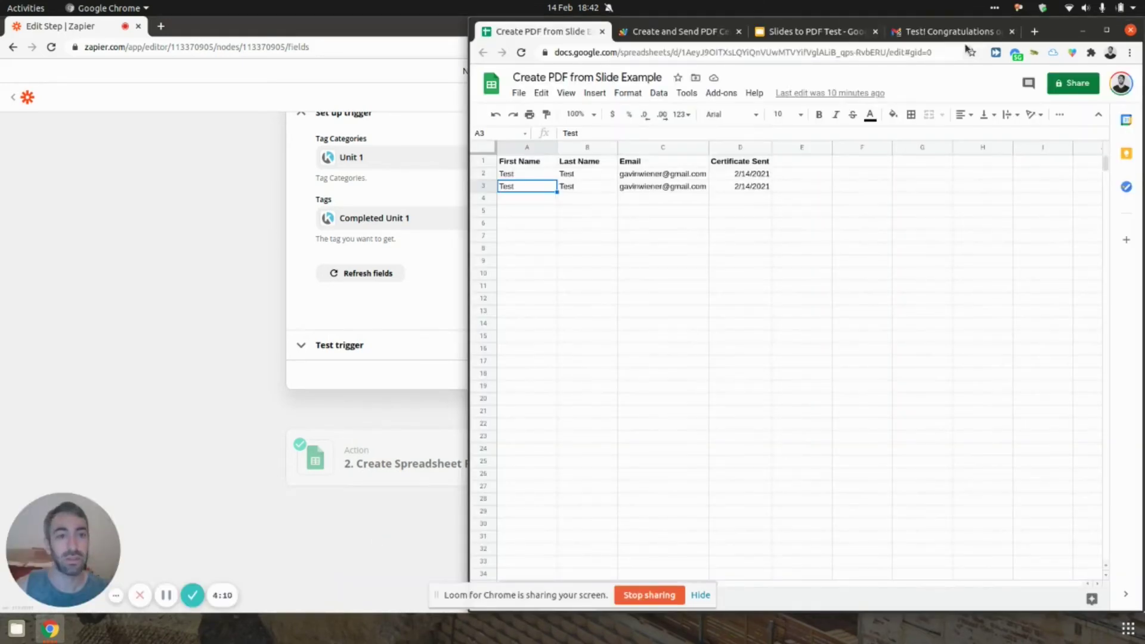
click(944, 31)
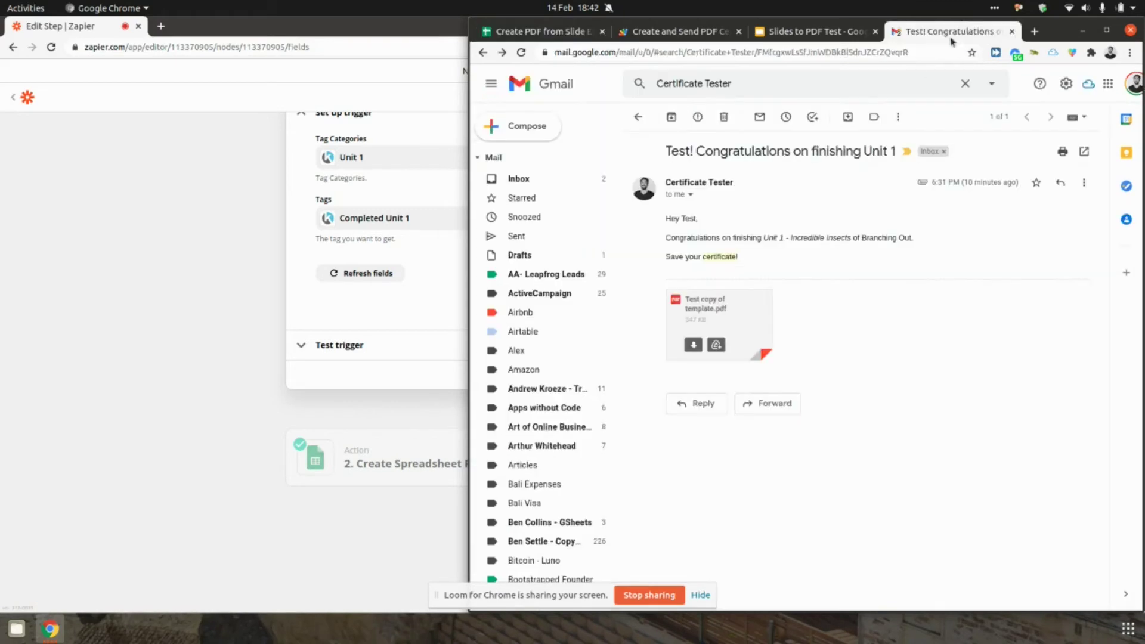
click(746, 308)
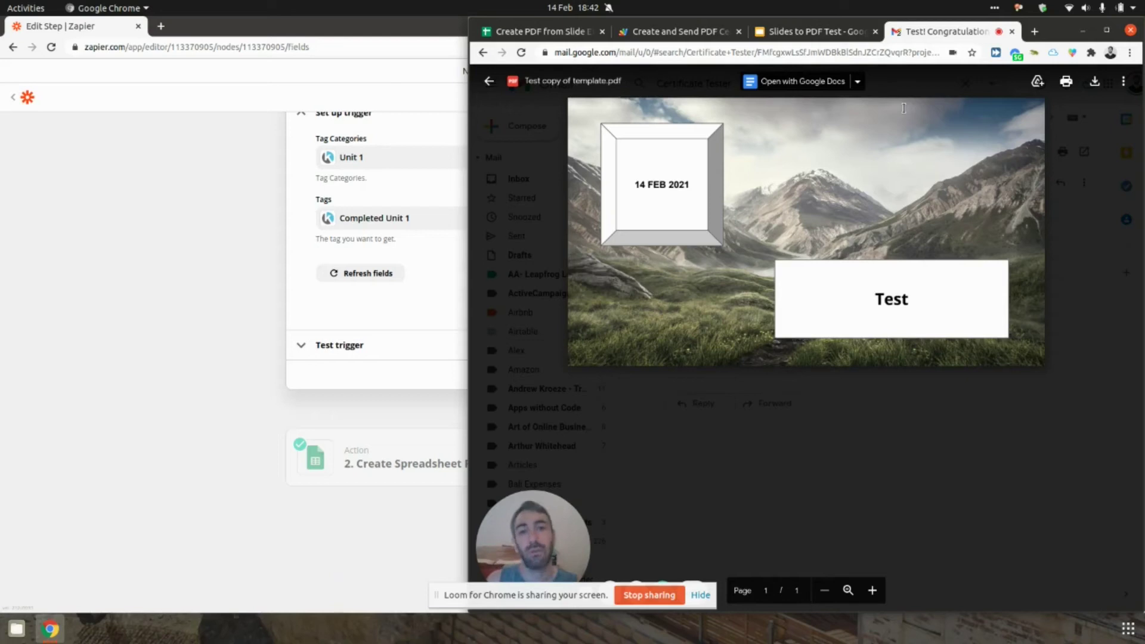
- Close the attachment preview, inspect the Slides to PDF Test template with its ##DATE## and ##NAME## placeholders, and undo the accidental change to its background image
click(884, 440)
click(798, 32)
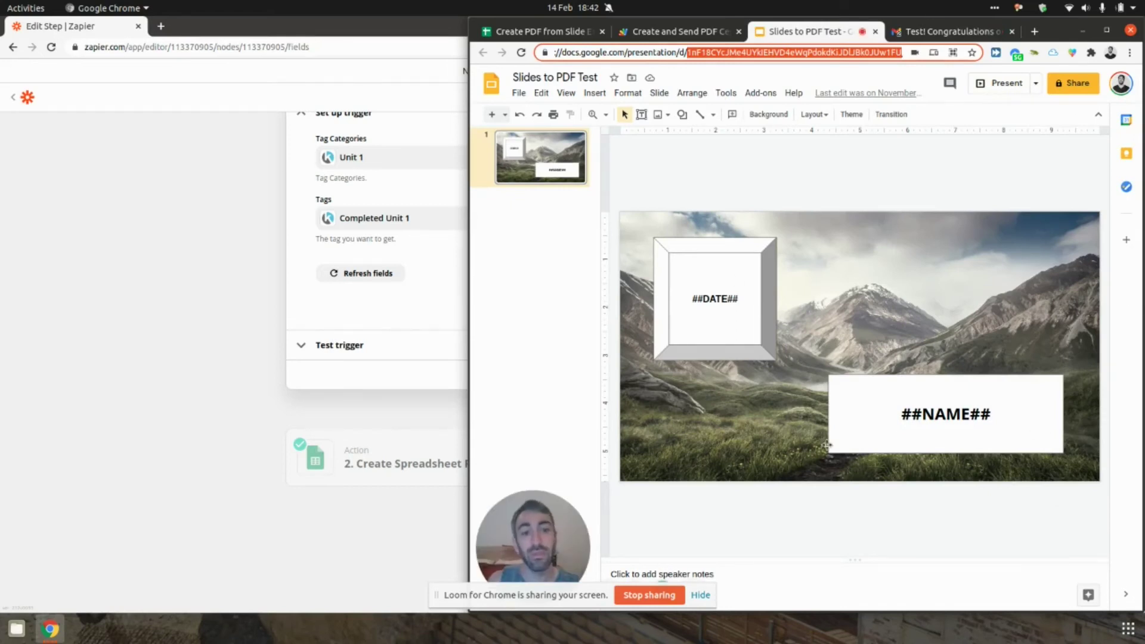
click(974, 217)
click(889, 169)
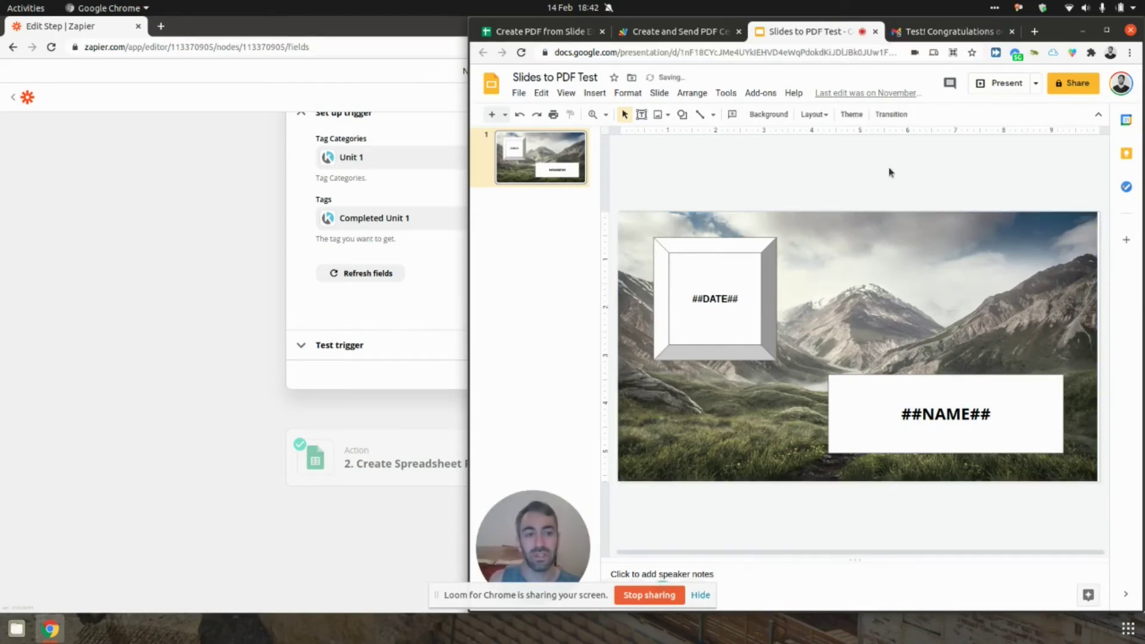
key(ctrl+z)
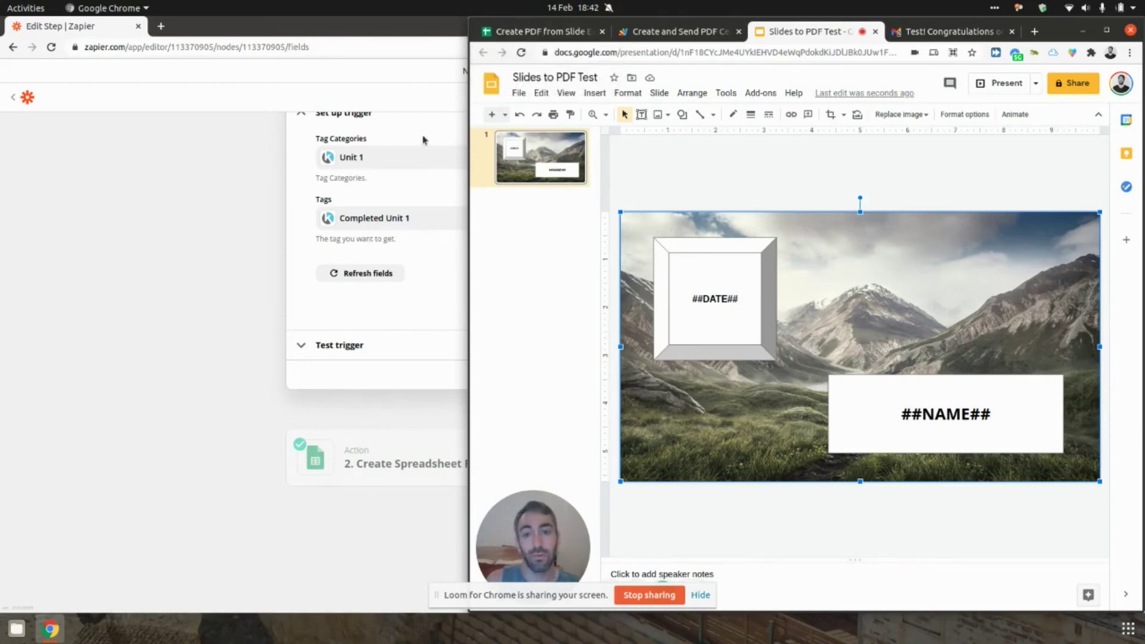
- Switch to the Create PDF from Slide Example spreadsheet and review its First Name, Last Name, Email and Certificate Sent headers
click(495, 32)
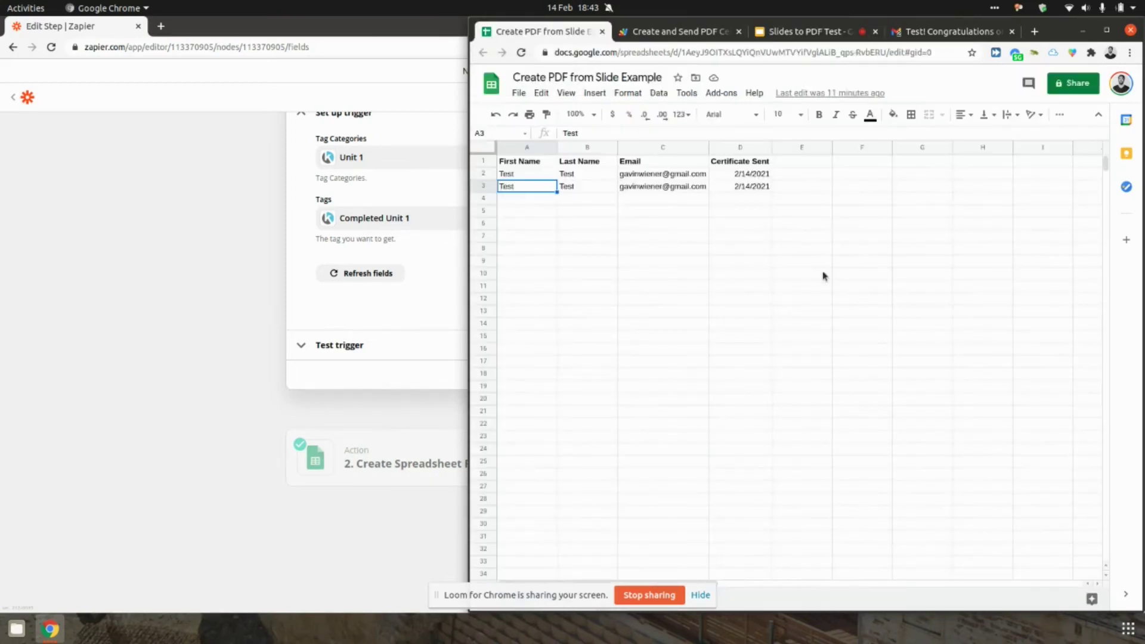
click(527, 148)
click(561, 164)
click(668, 164)
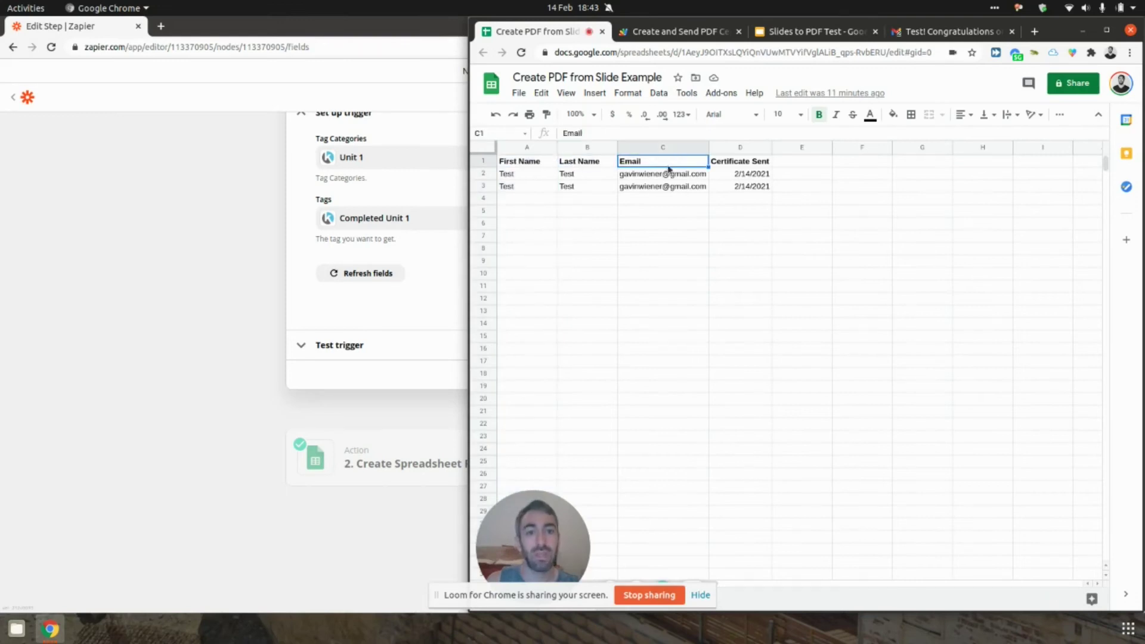
click(725, 164)
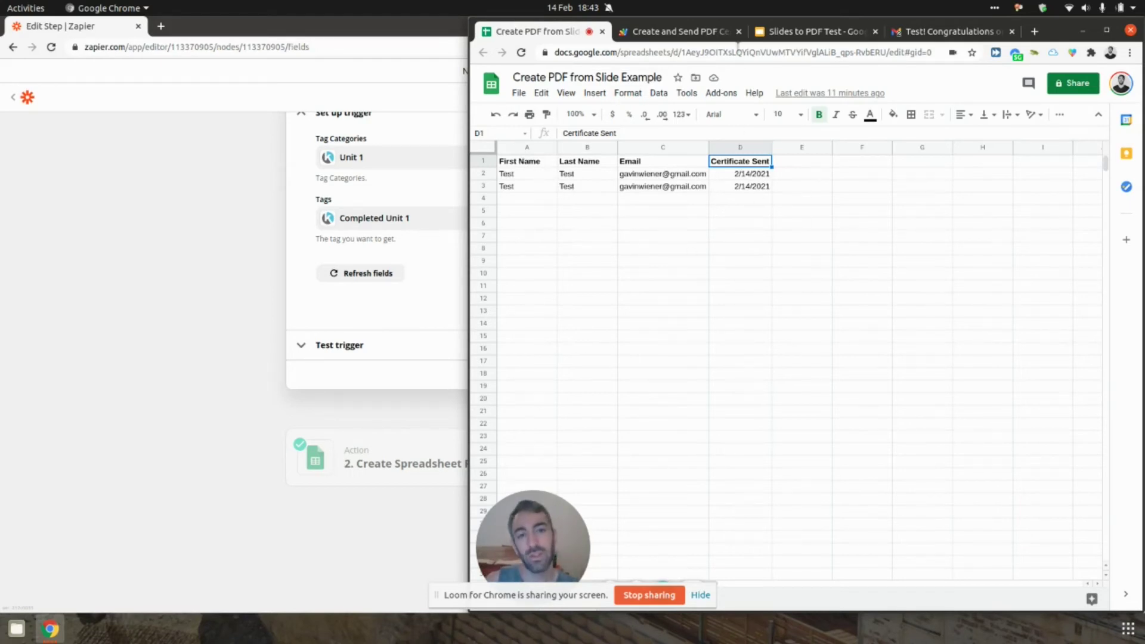
- Open the certificate script in Apps Script and examine the whole onChange function
click(658, 34)
scroll(890, 190, up, 5)
scroll(890, 191, up, 5)
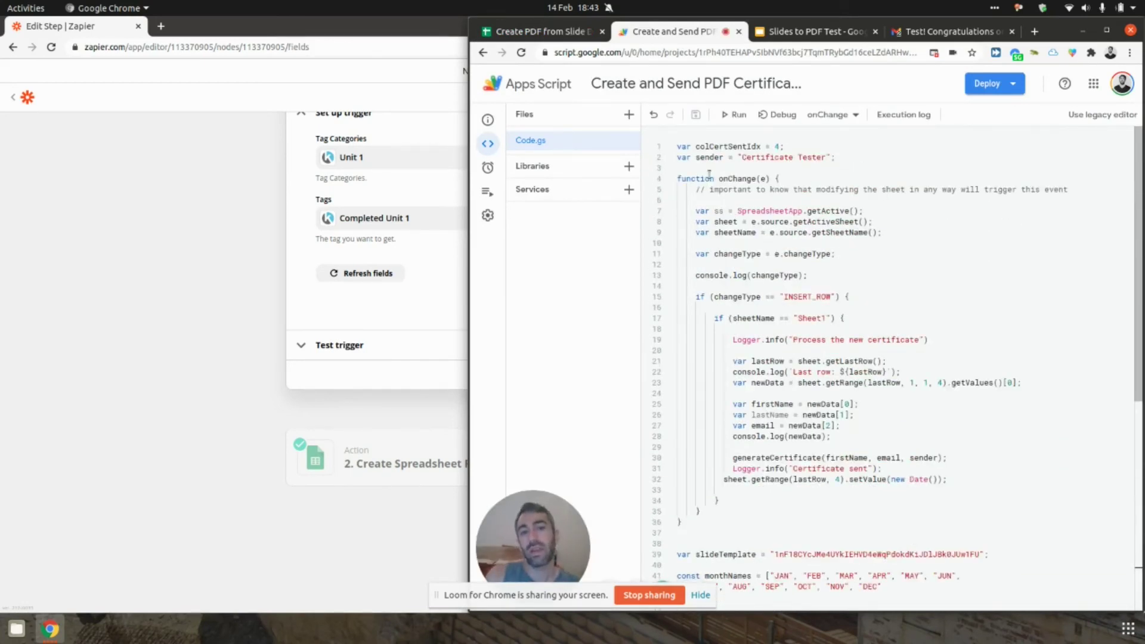
drag(682, 174, 777, 528)
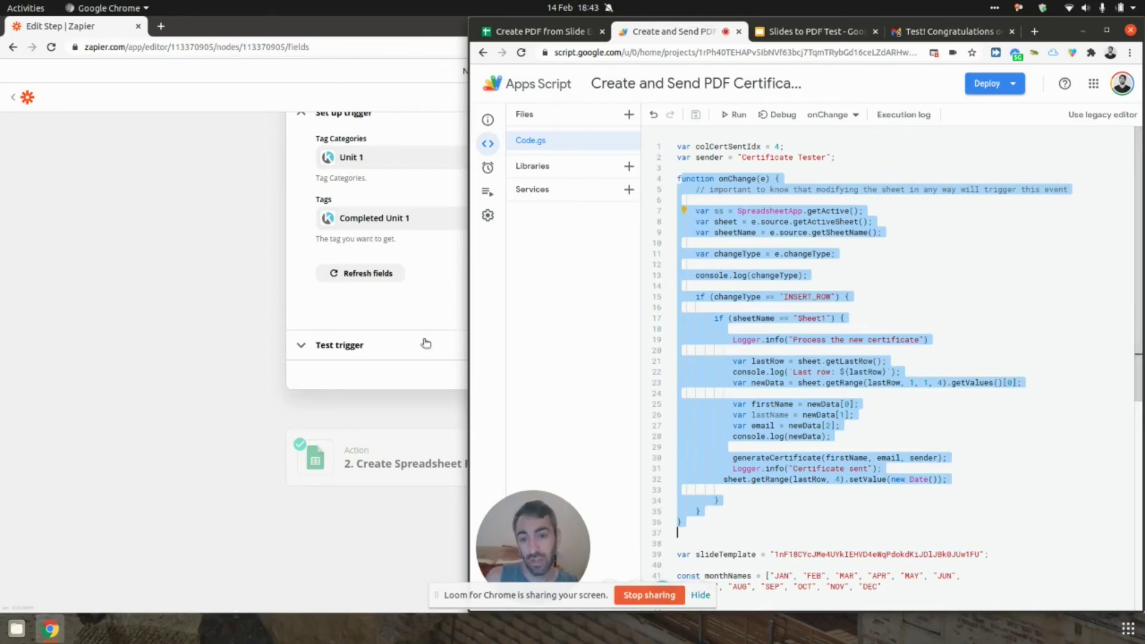
click(881, 276)
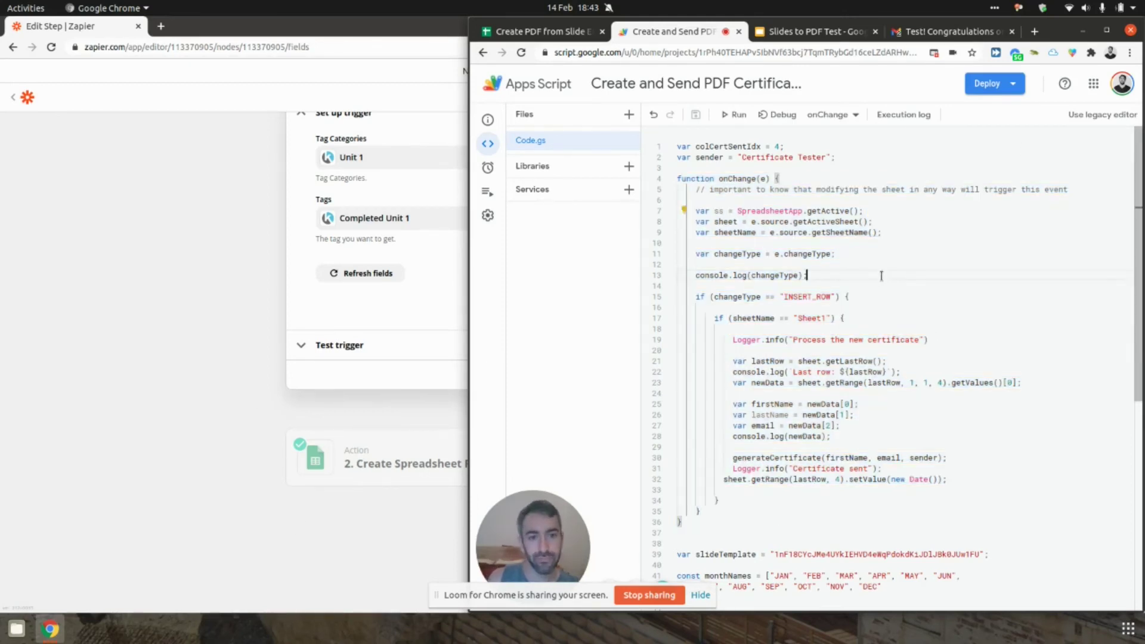
- Return to the spreadsheet and inspect the email, first name and last name cells in row 3
click(574, 33)
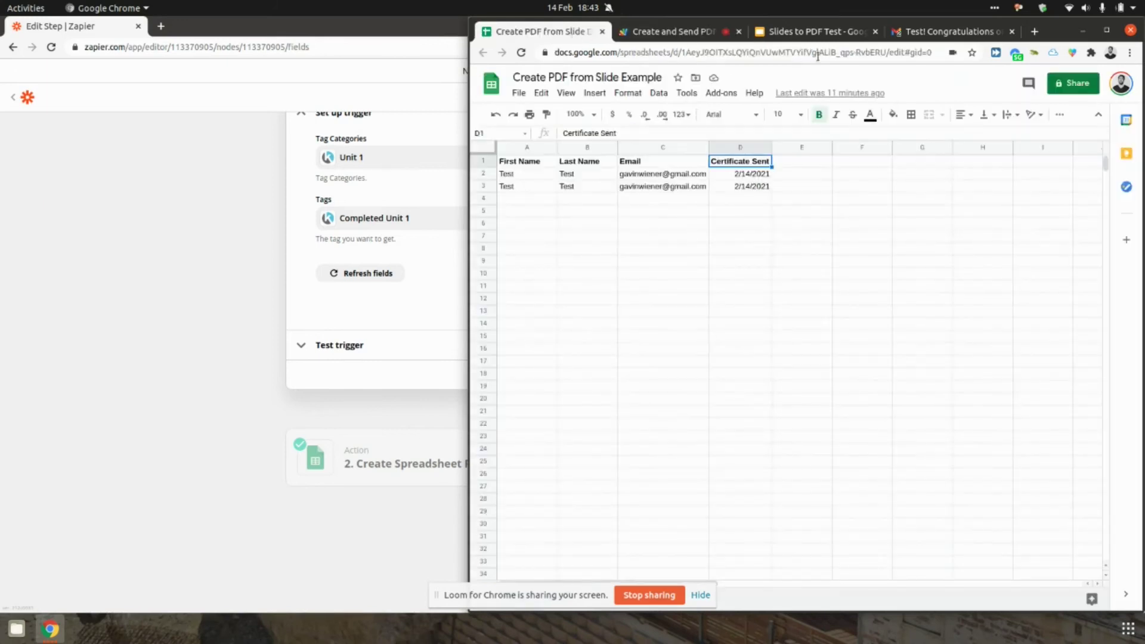
click(675, 189)
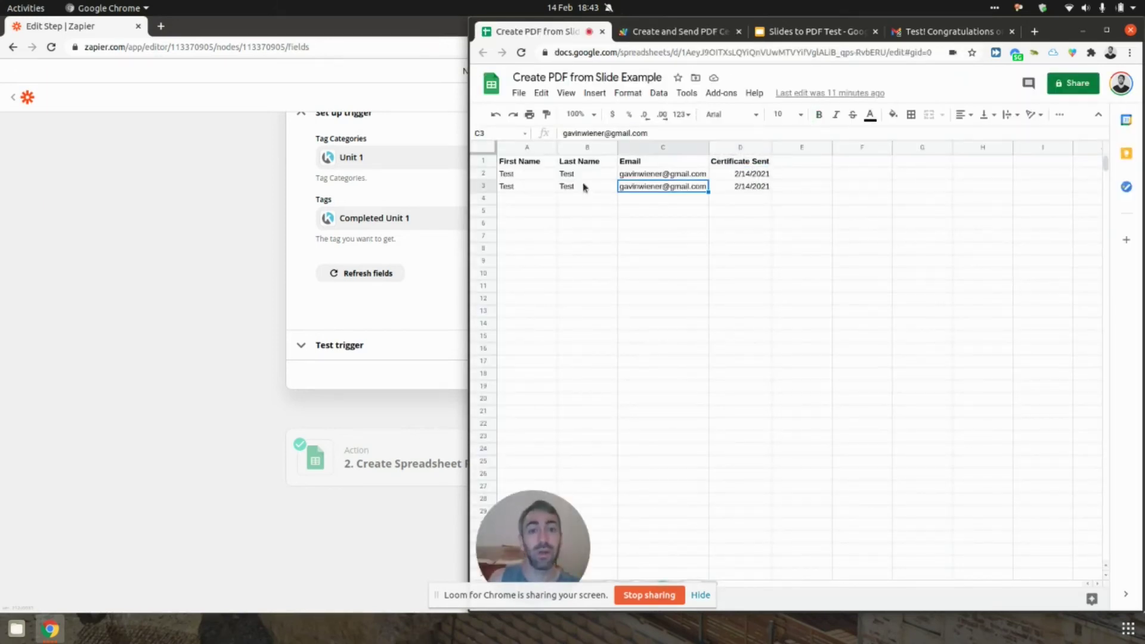
click(541, 195)
click(565, 190)
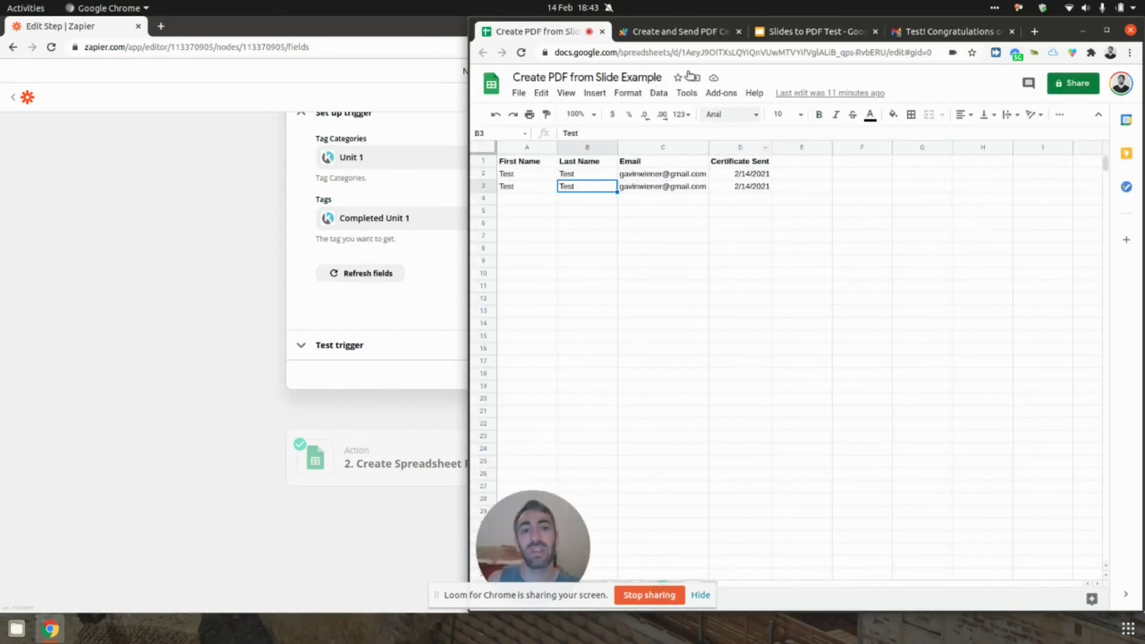
- Compare the slideTemplate ID in the Apps Script code with the presentation ID in the Slides template's URL
click(673, 32)
scroll(809, 278, down, 6)
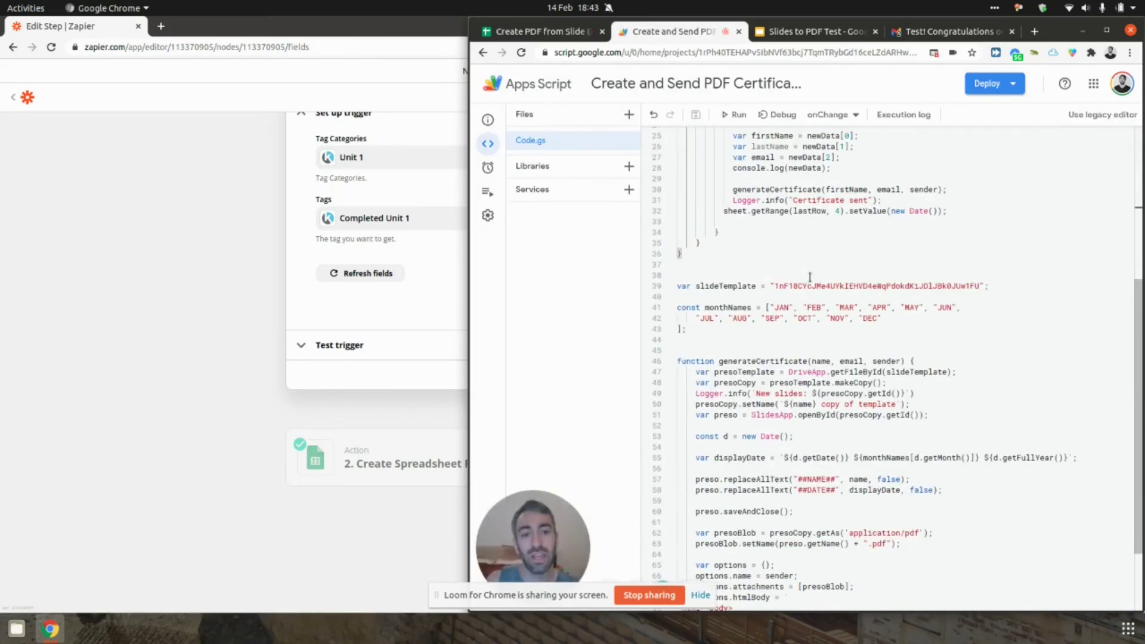
double_click(780, 187)
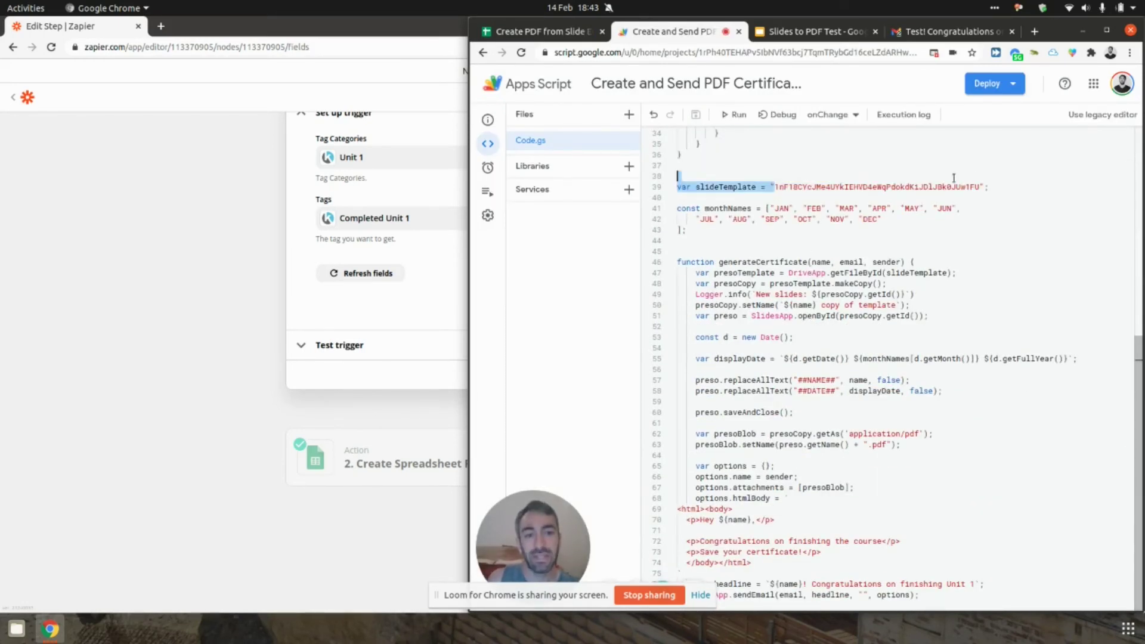
click(805, 27)
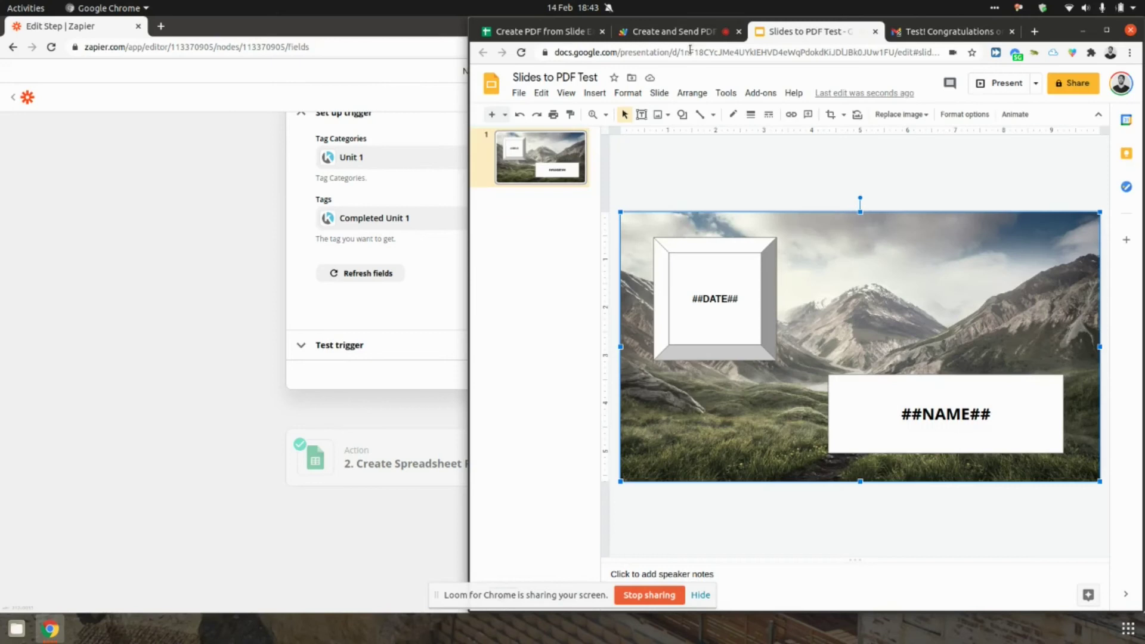
double_click(728, 52)
click(713, 33)
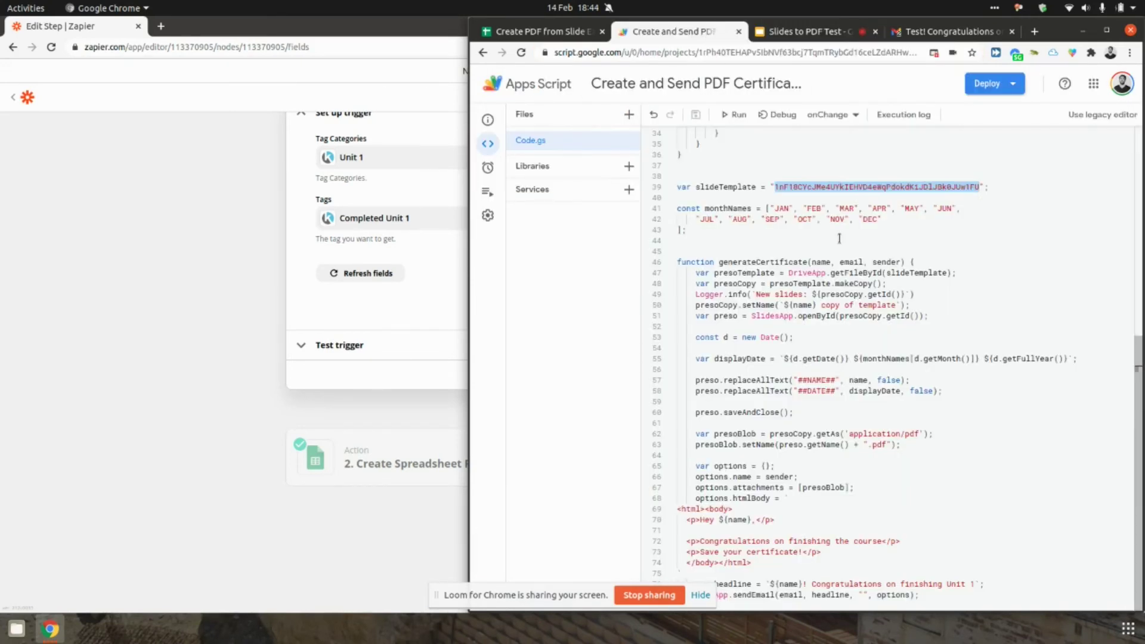
- Examine the generateCertificate function, including its replaceAllText lines for ##NAME## and ##DATE## and the code that sends the email
drag(678, 251, 865, 583)
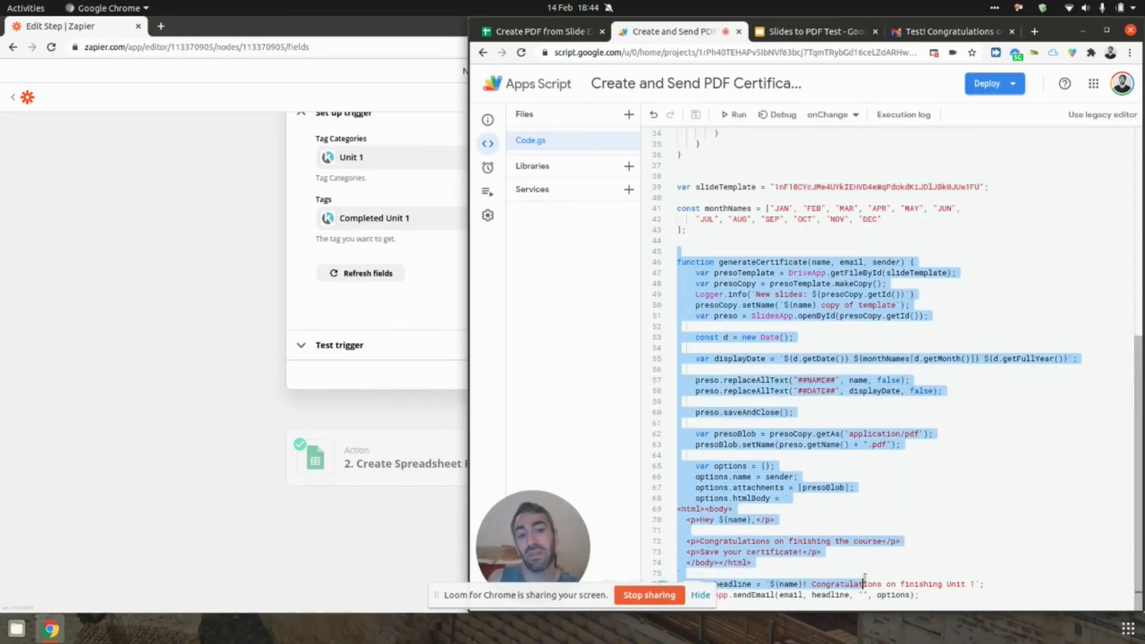
click(893, 378)
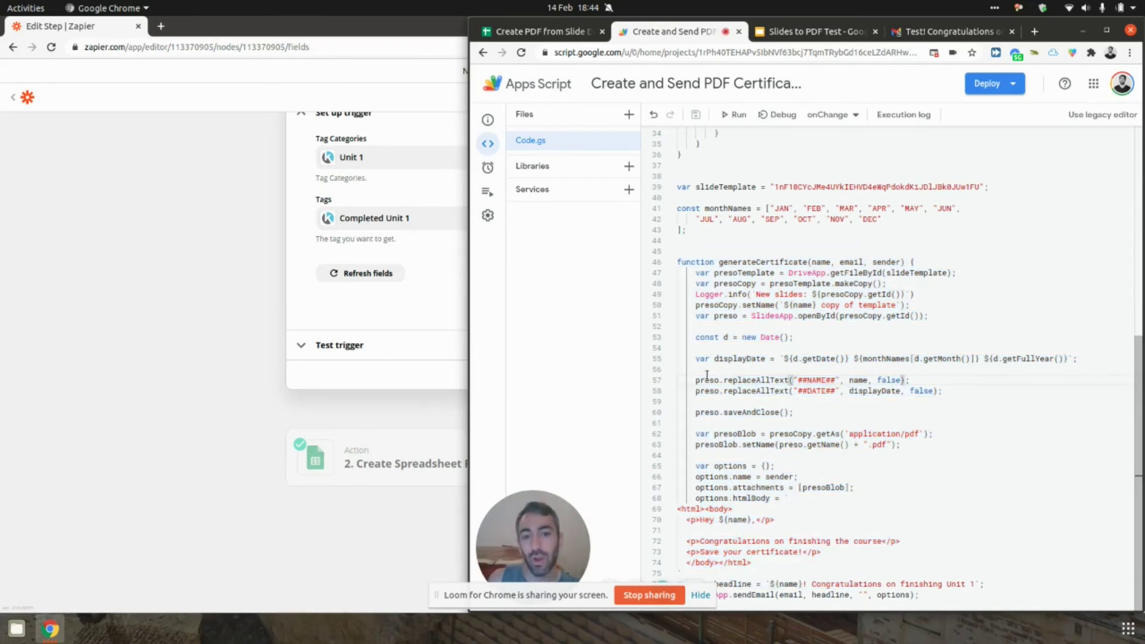
drag(680, 380, 960, 390)
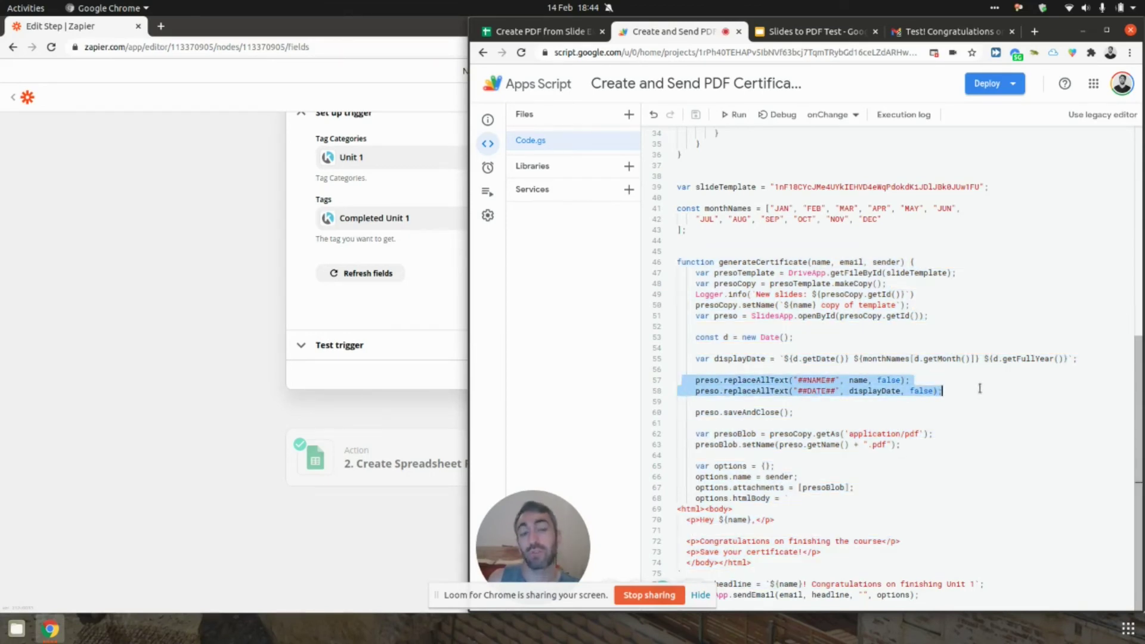
click(907, 564)
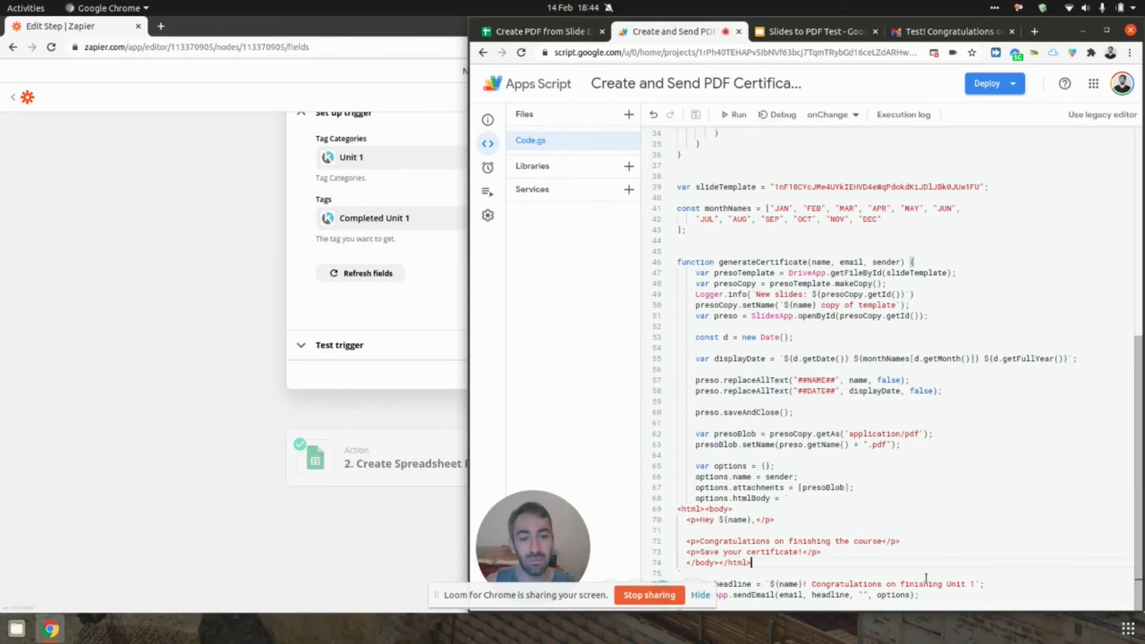
drag(939, 596, 821, 496)
click(821, 496)
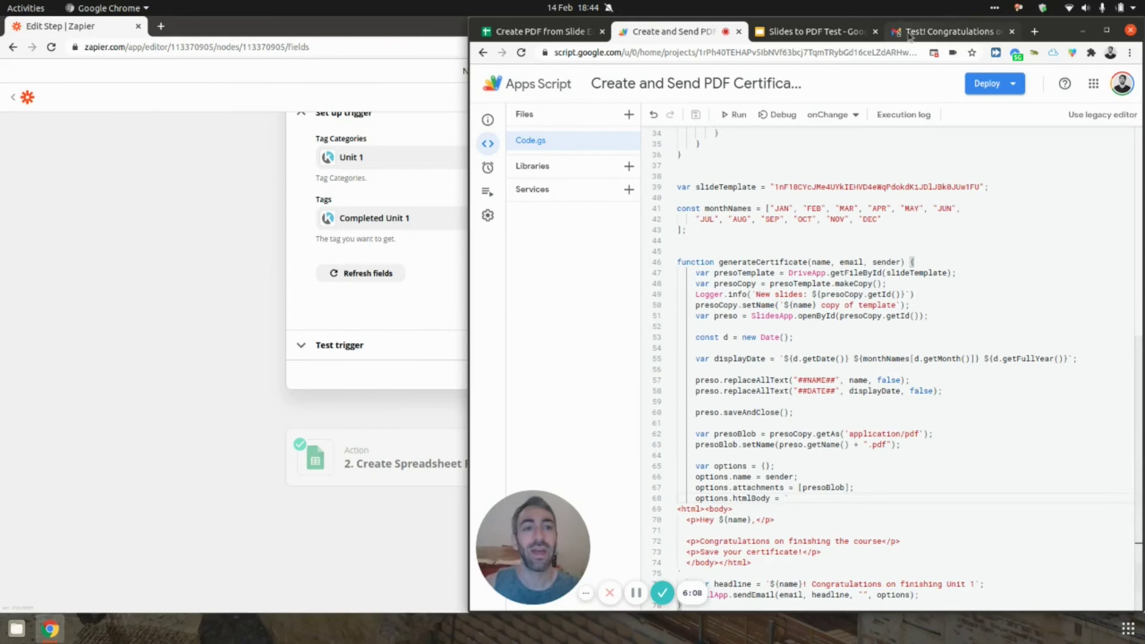
- Return to Gmail and go back from the open message to the Certificate Tester search results
click(961, 31)
click(638, 116)
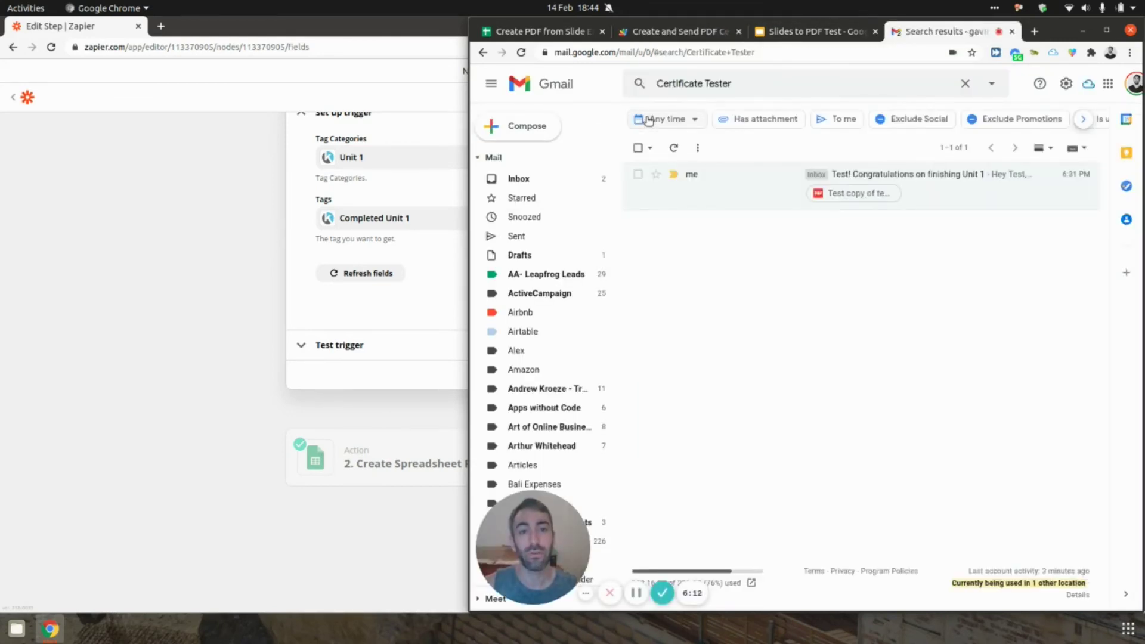
- Switch to Zapier, review the Create Spreadsheet Row action's setup, and run its test to send a row to Google Sheets
click(378, 456)
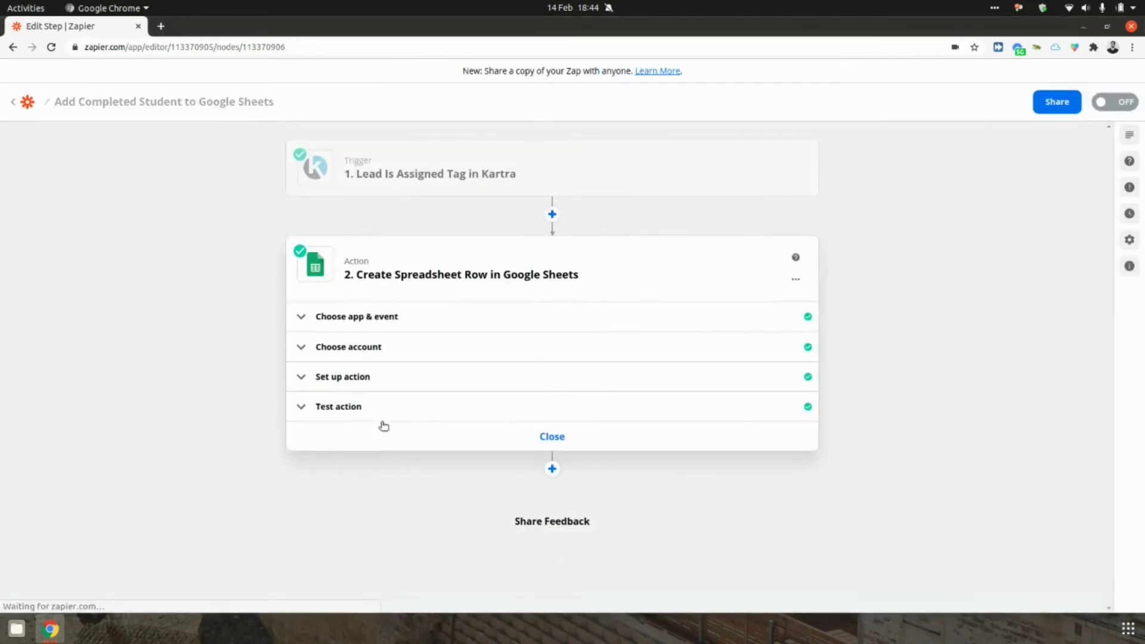
click(350, 376)
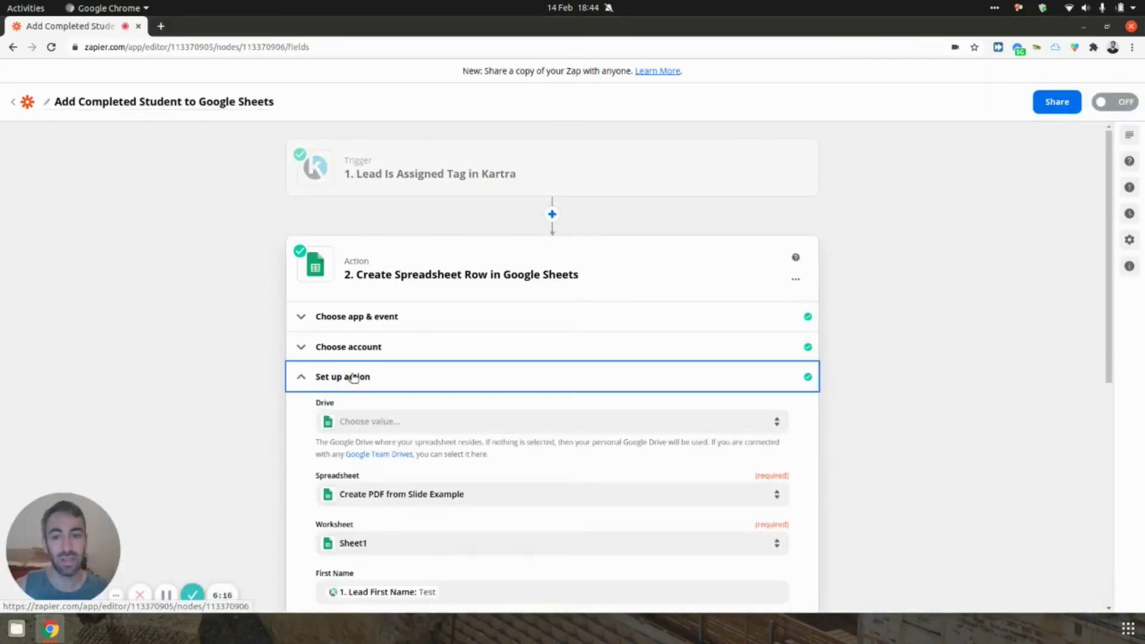
scroll(366, 354, down, 3)
click(339, 424)
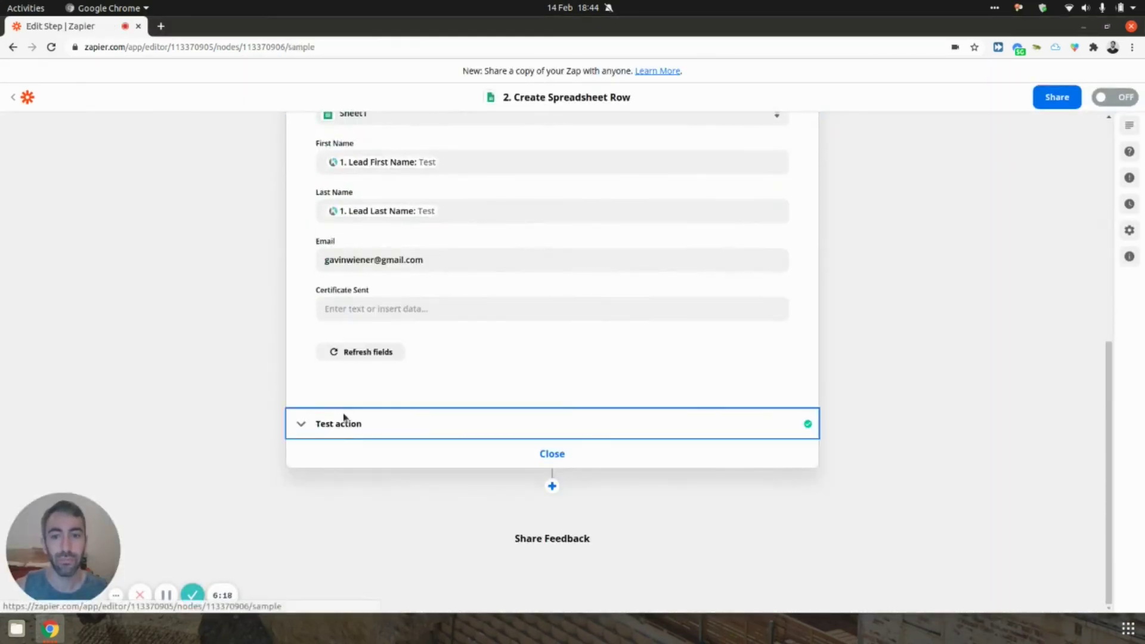
click(400, 403)
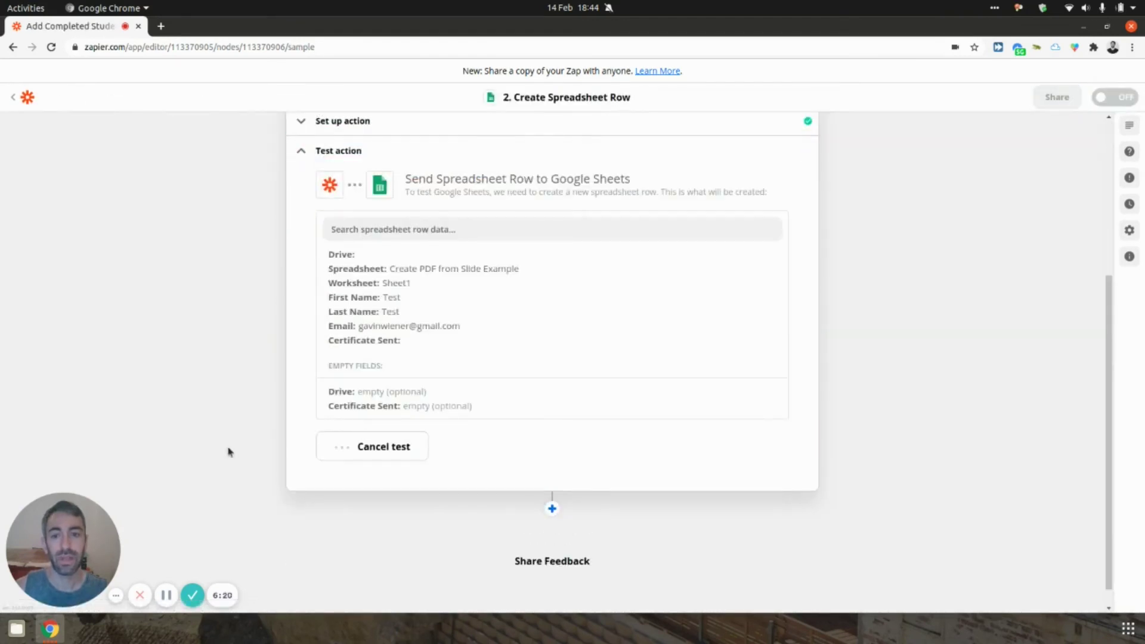
- Switch to the other browser window and check the Create PDF from Slide Example spreadsheet for the test row
click(50, 628)
click(396, 537)
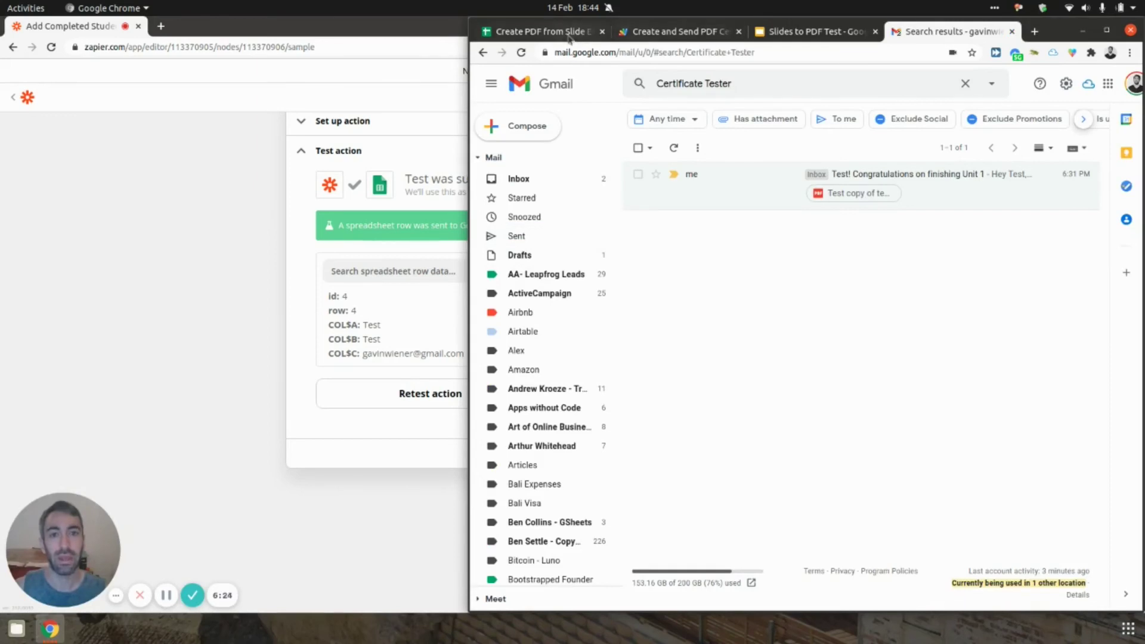
click(537, 31)
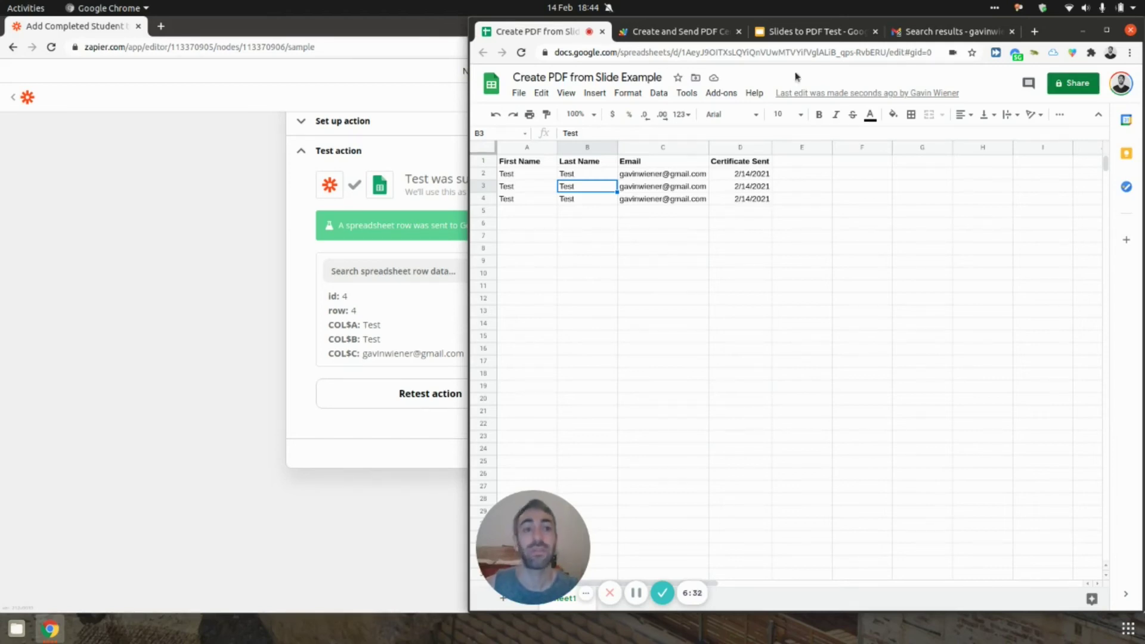
- Refresh the Certificate Tester results in Gmail, open the newest Unit 1 congratulations message, and preview its attached PDF certificate before closing the preview
click(893, 35)
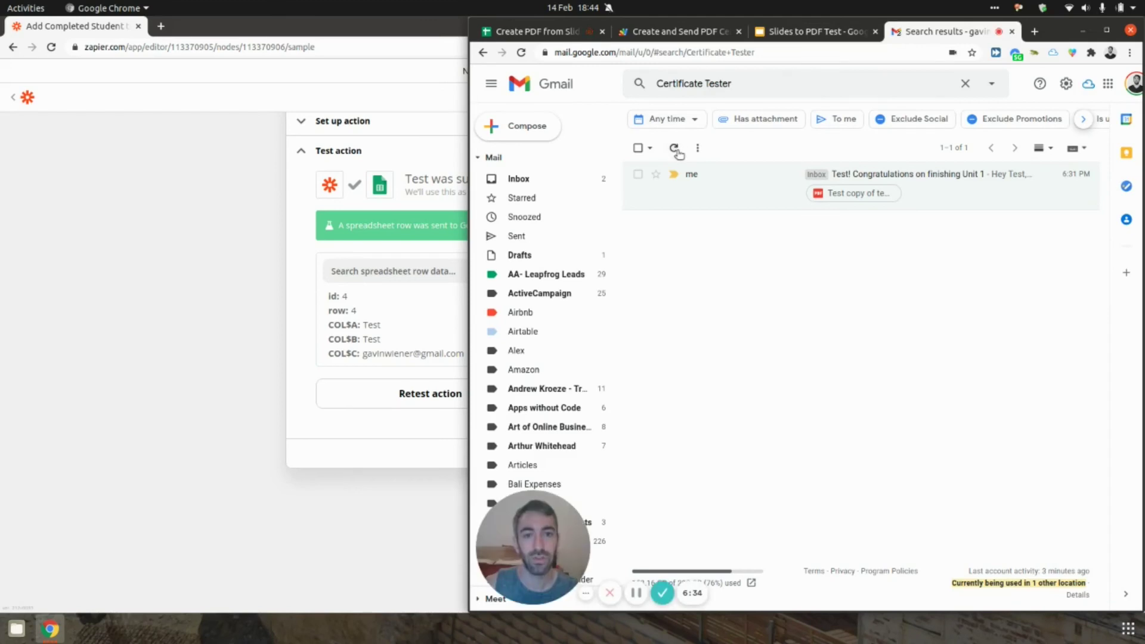
click(673, 147)
click(723, 174)
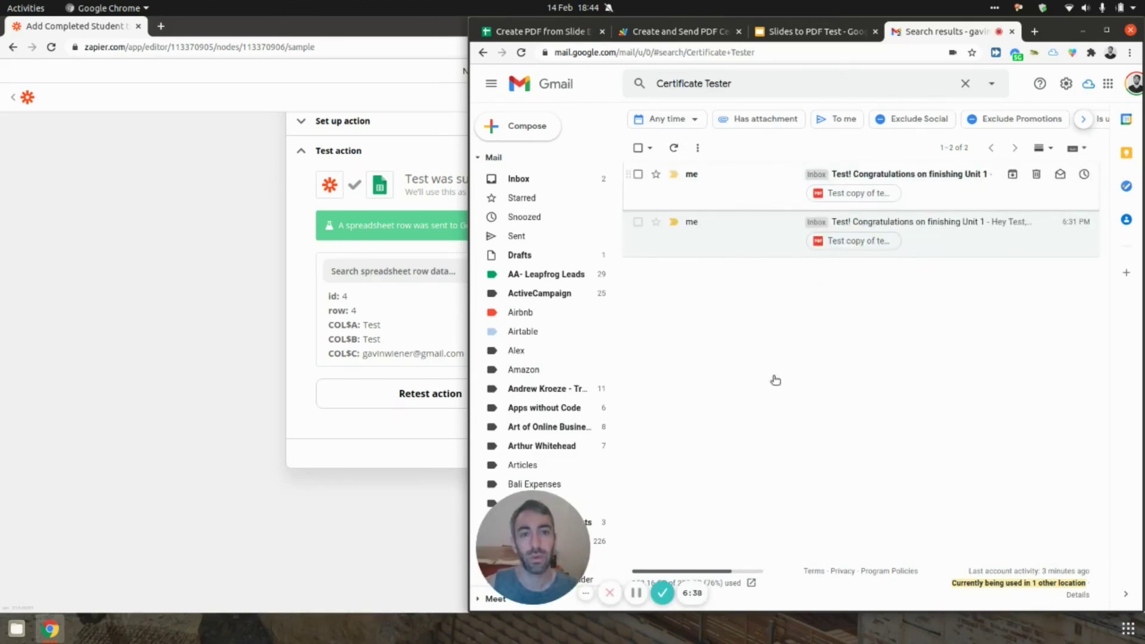
click(744, 341)
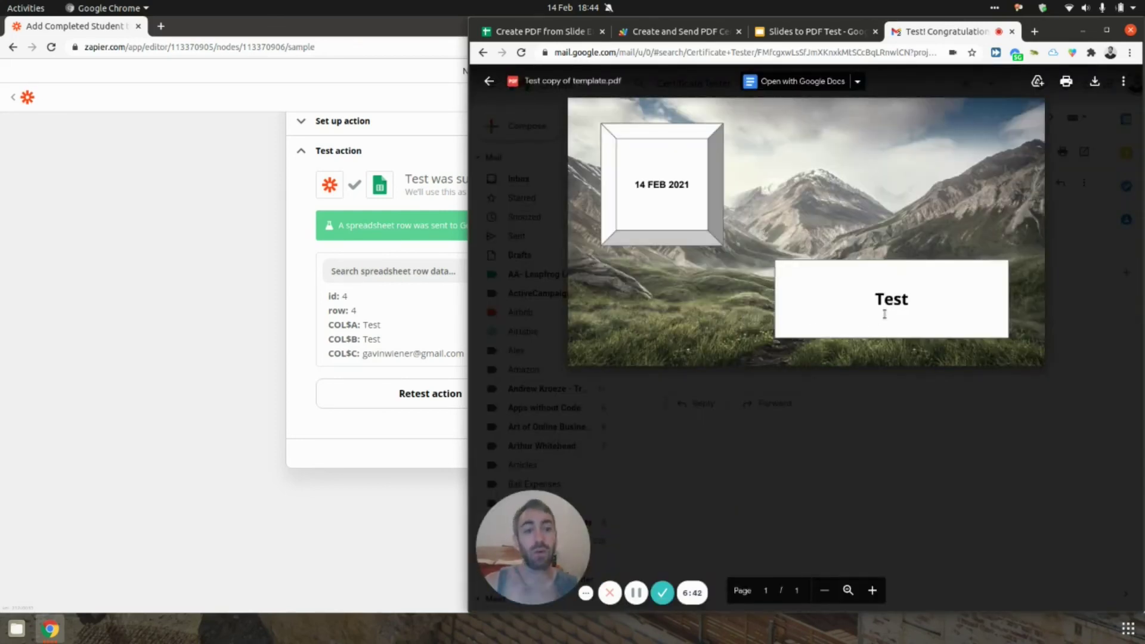
click(830, 498)
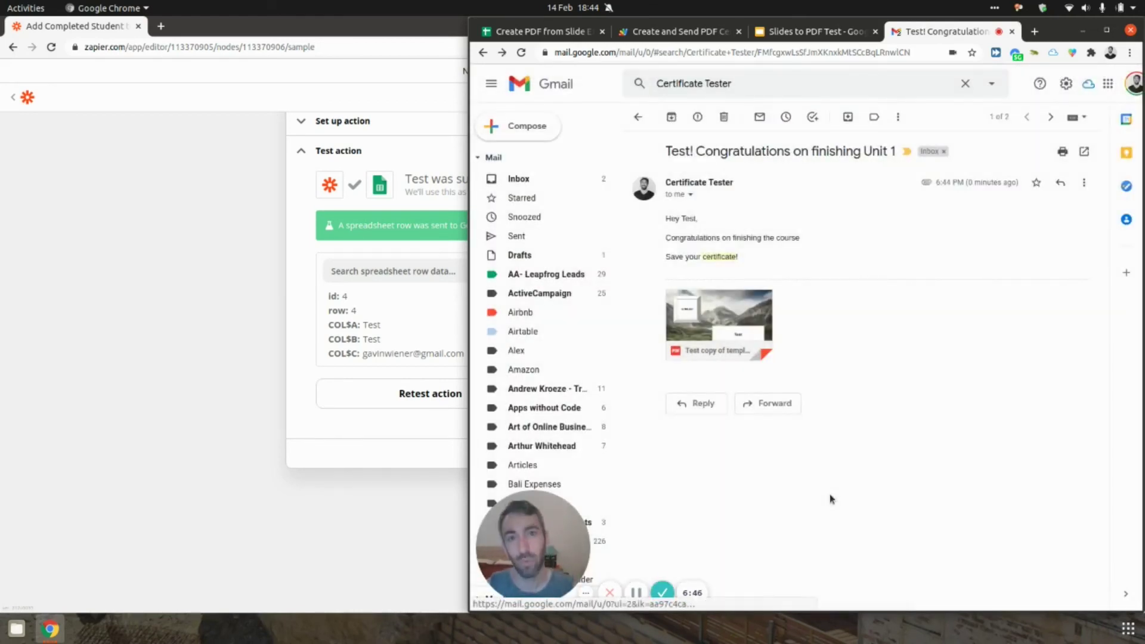